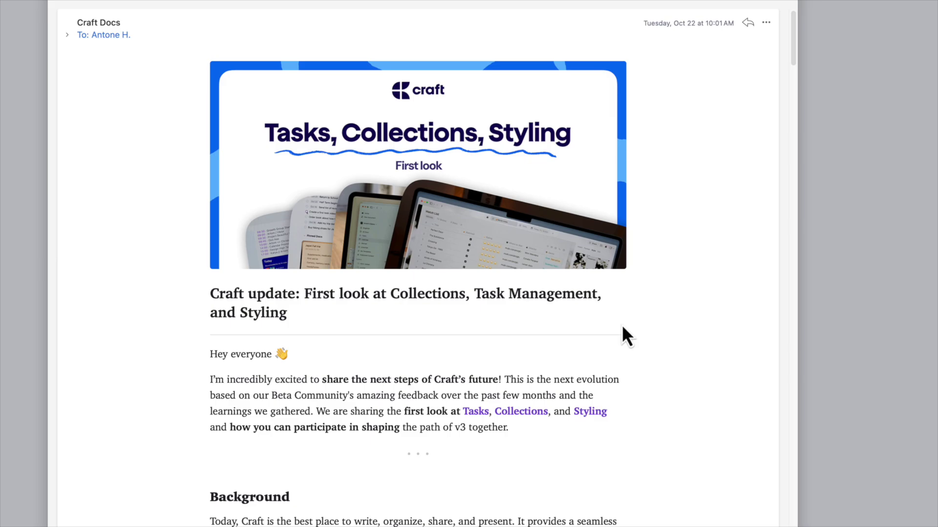
{"action": "scroll", "coordinate": [528, 396], "scroll_direction": "down", "scroll_amount": 5}
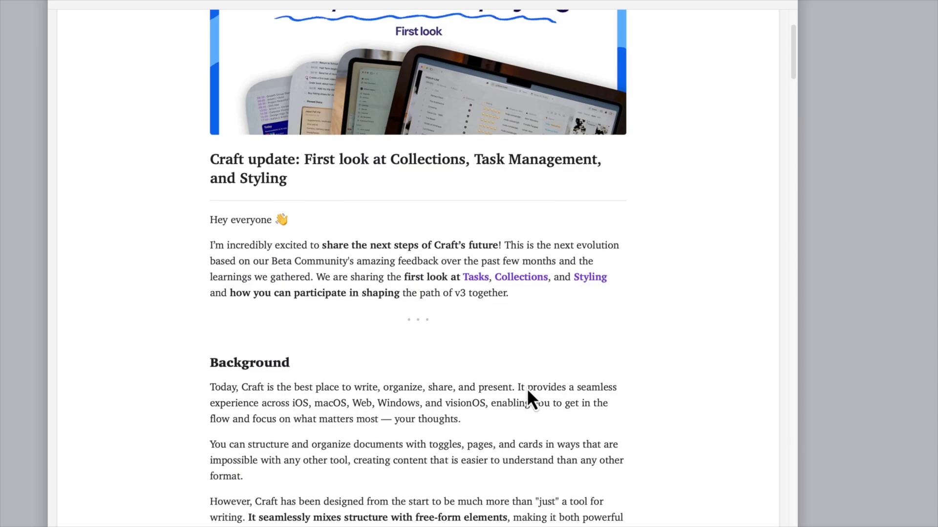
{"action": "scroll", "coordinate": [526, 389], "scroll_direction": "down", "scroll_amount": 20}
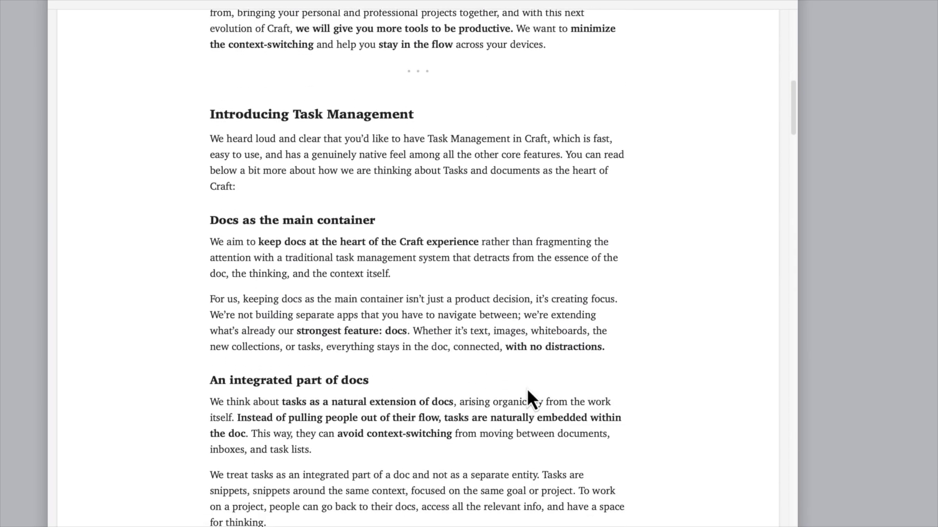
{"action": "scroll", "coordinate": [527, 390], "scroll_direction": "down", "scroll_amount": 14}
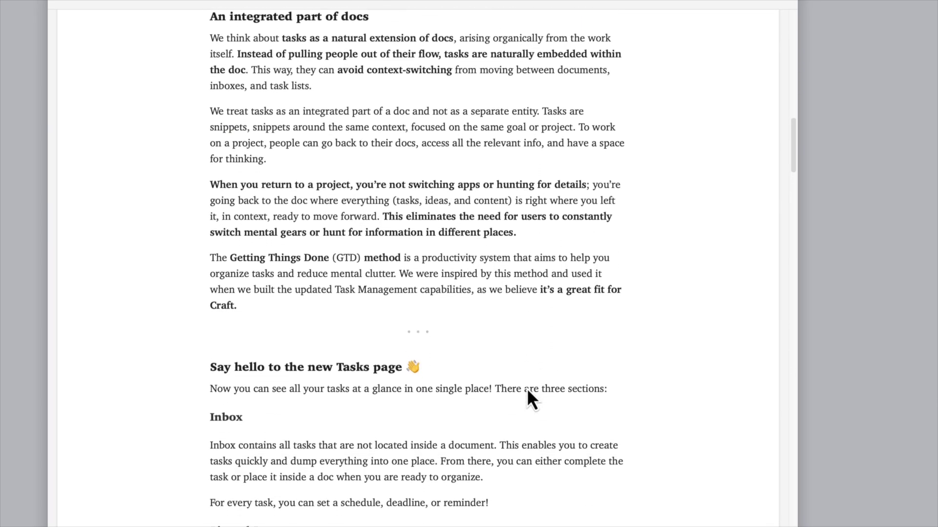
{"action": "scroll", "coordinate": [528, 390], "scroll_direction": "down", "scroll_amount": 20}
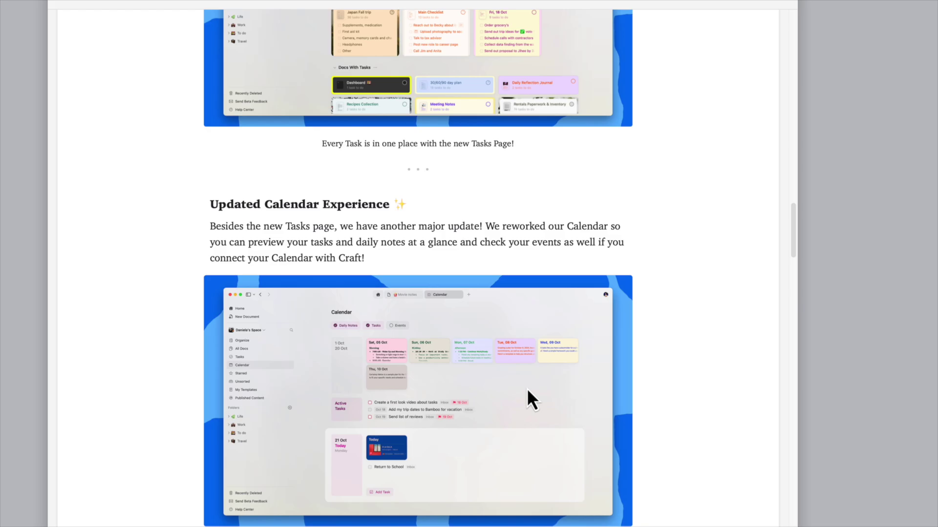
{"action": "scroll", "coordinate": [527, 389], "scroll_direction": "down", "scroll_amount": 13}
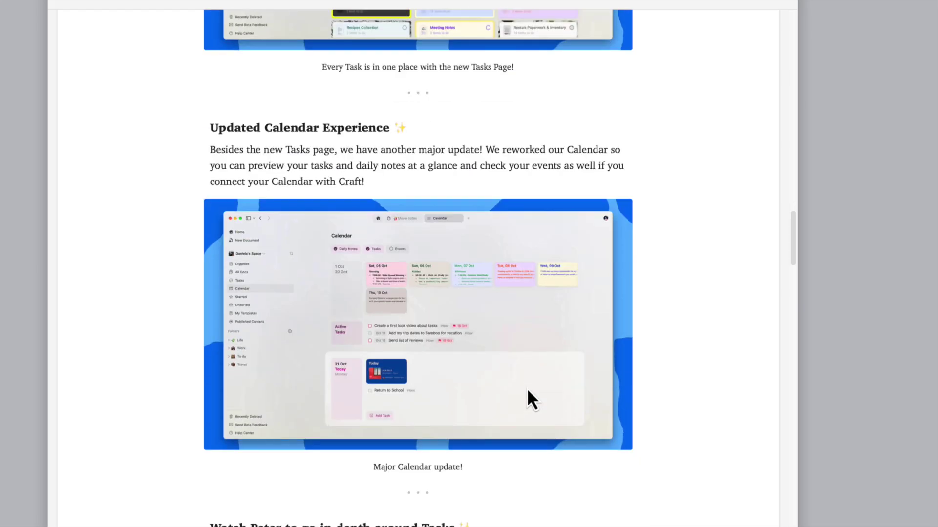
{"action": "scroll", "coordinate": [527, 388], "scroll_direction": "down", "scroll_amount": 7}
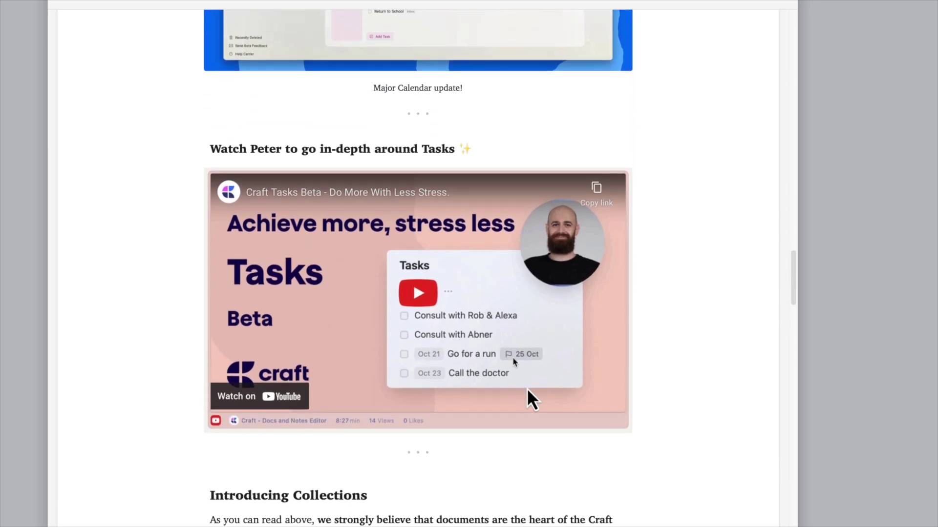
{"action": "scroll", "coordinate": [531, 400], "scroll_direction": "down", "scroll_amount": 4}
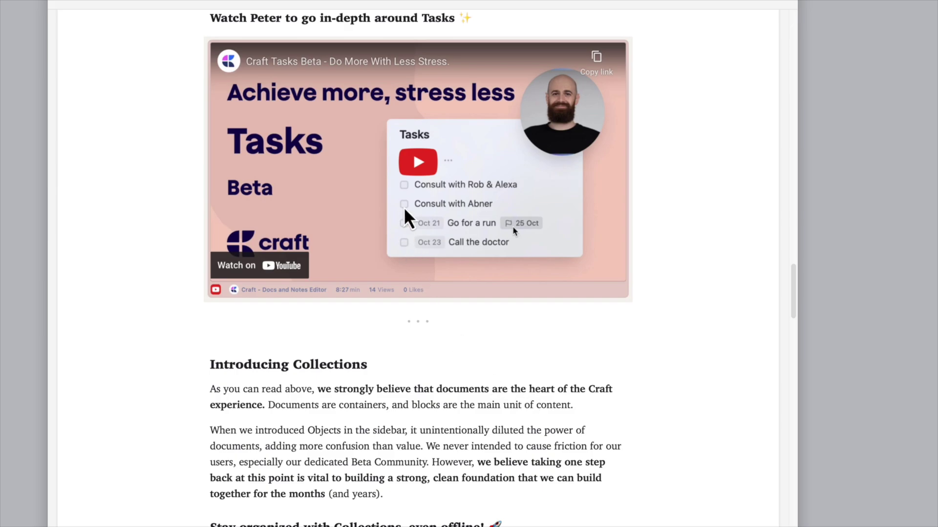
{"action": "scroll", "coordinate": [448, 361], "scroll_direction": "down", "scroll_amount": 9}
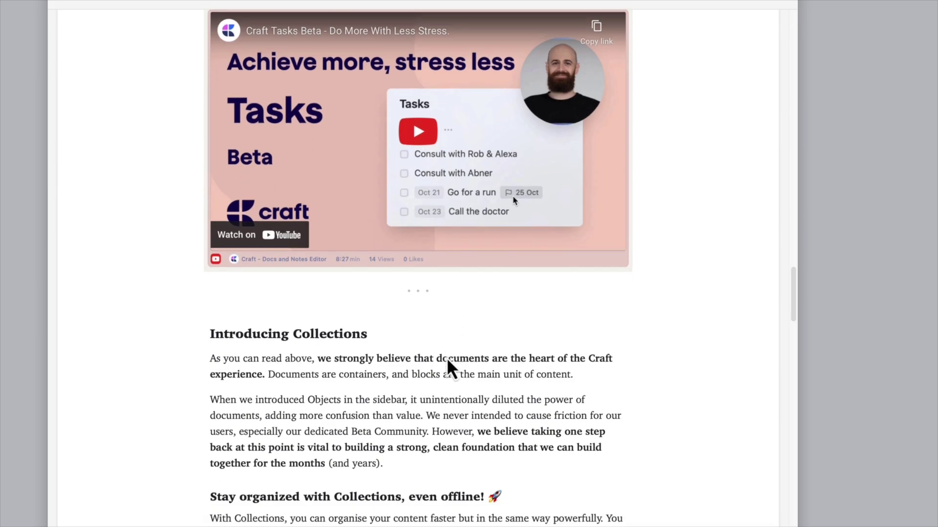
{"action": "scroll", "coordinate": [448, 362], "scroll_direction": "up", "scroll_amount": 9}
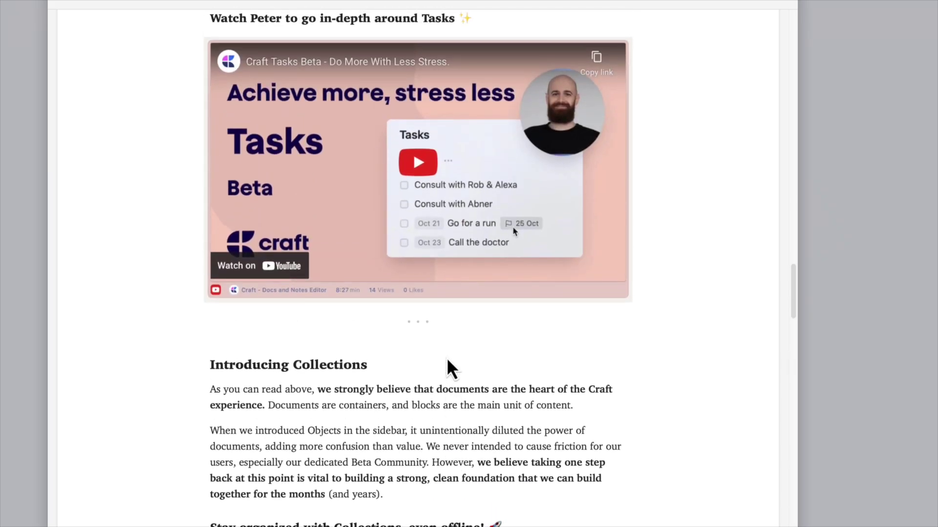
{"action": "scroll", "coordinate": [448, 361], "scroll_direction": "down", "scroll_amount": 20}
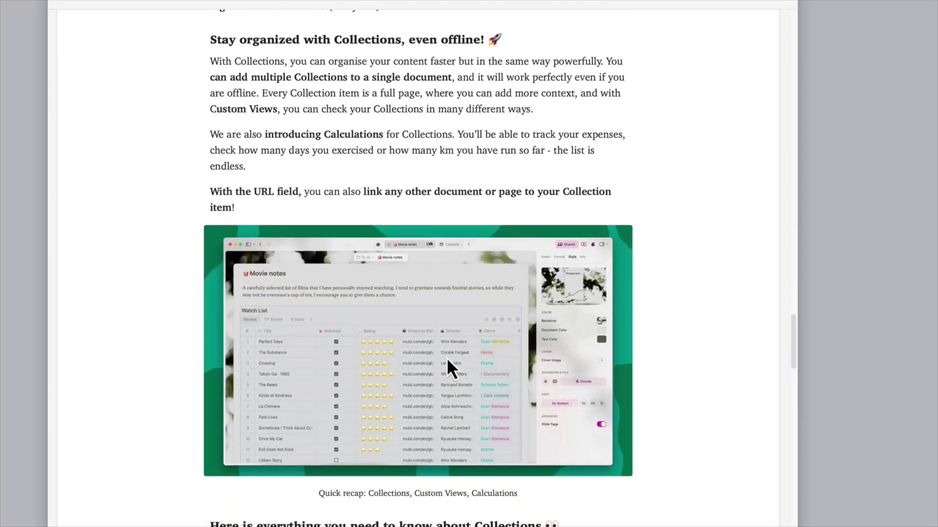
{"action": "scroll", "coordinate": [447, 361], "scroll_direction": "down", "scroll_amount": 18}
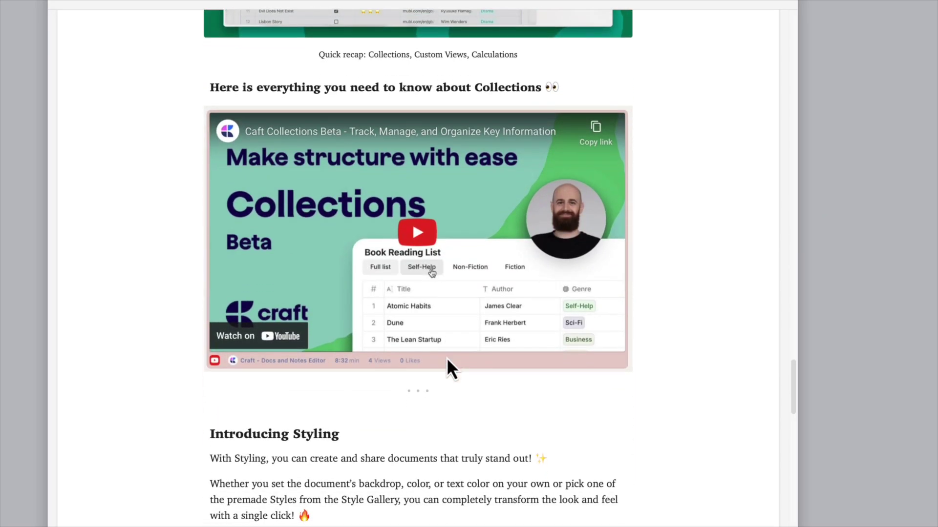
{"action": "scroll", "coordinate": [448, 360], "scroll_direction": "down", "scroll_amount": 3}
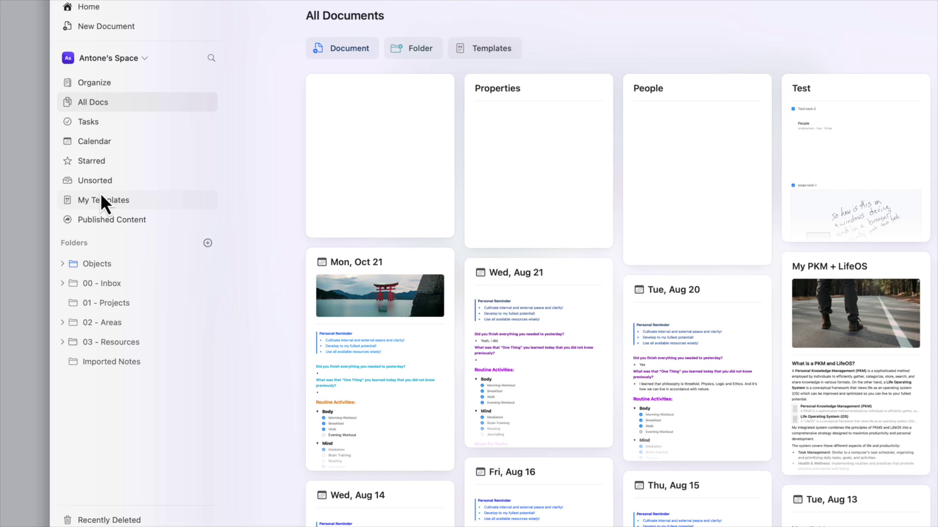
Step: Open the Tasks overview to see the Inbox with task one and task two
{"action": "left_click", "coordinate": [101, 129]}
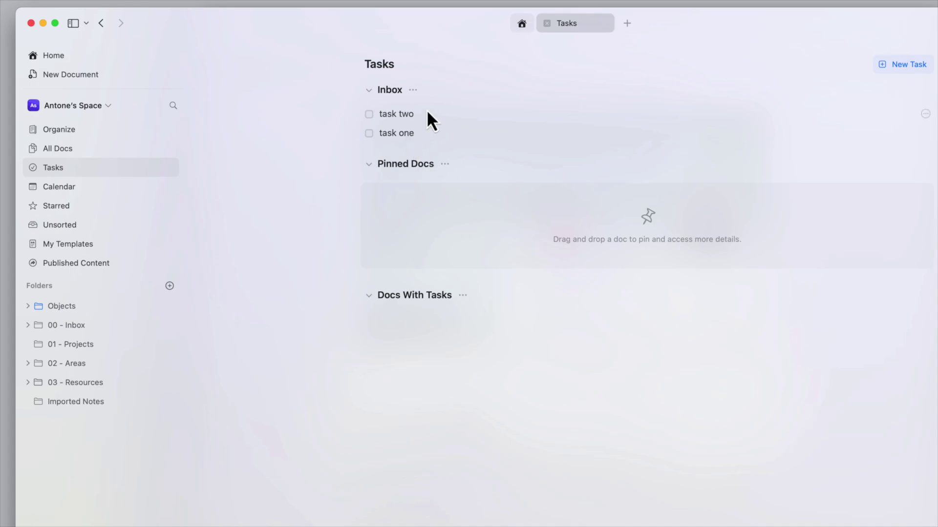
Step: Create an Inbox task 'new task' scheduled for October 25 with an October 25 deadline
{"action": "left_click", "coordinate": [900, 75]}
{"action": "type", "text": "new task"}
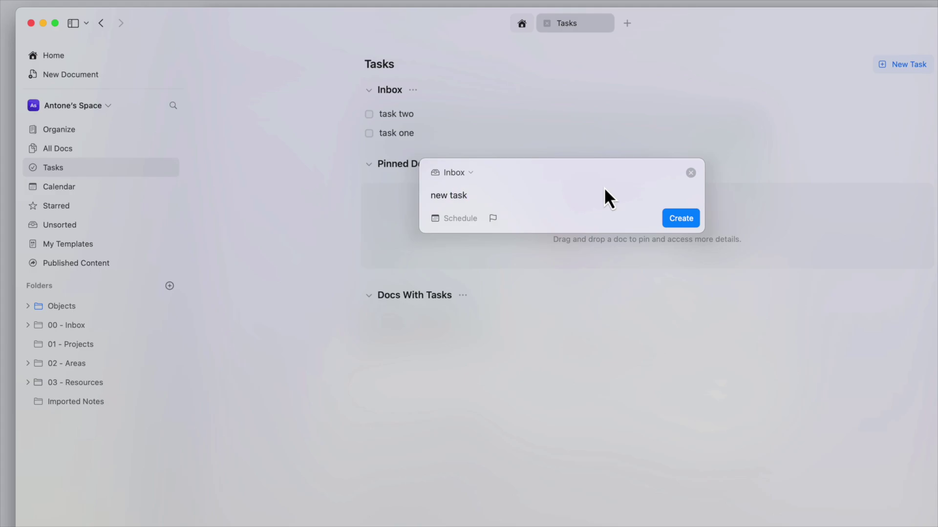
{"action": "left_click", "coordinate": [470, 222]}
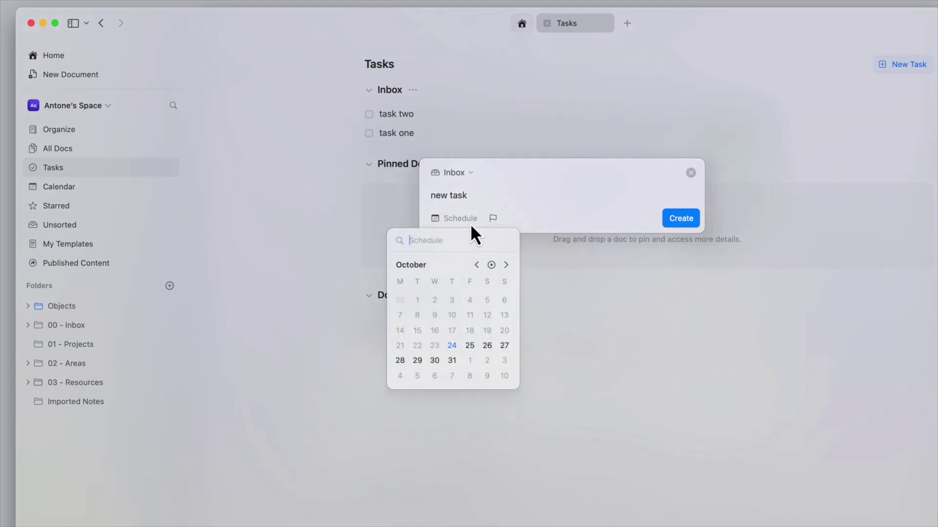
{"action": "left_click", "coordinate": [468, 346]}
{"action": "left_click", "coordinate": [496, 220]}
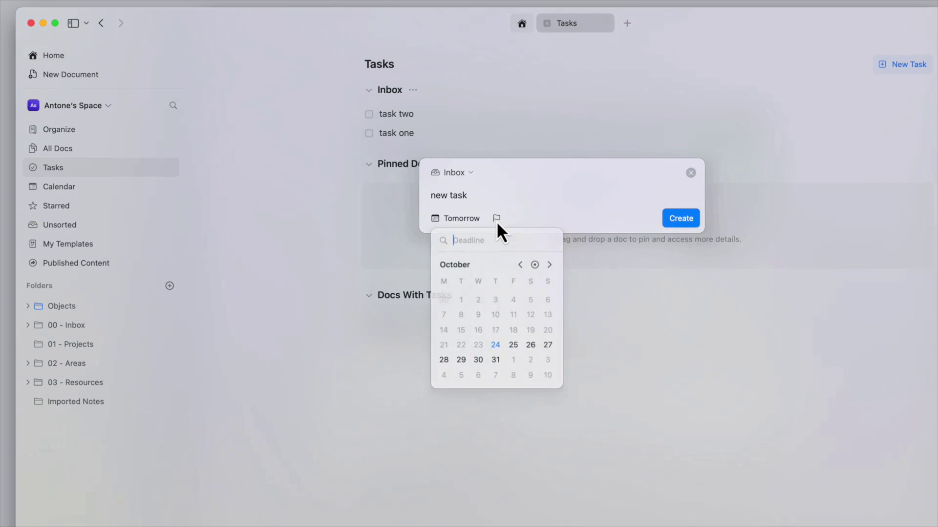
{"action": "left_click", "coordinate": [513, 346]}
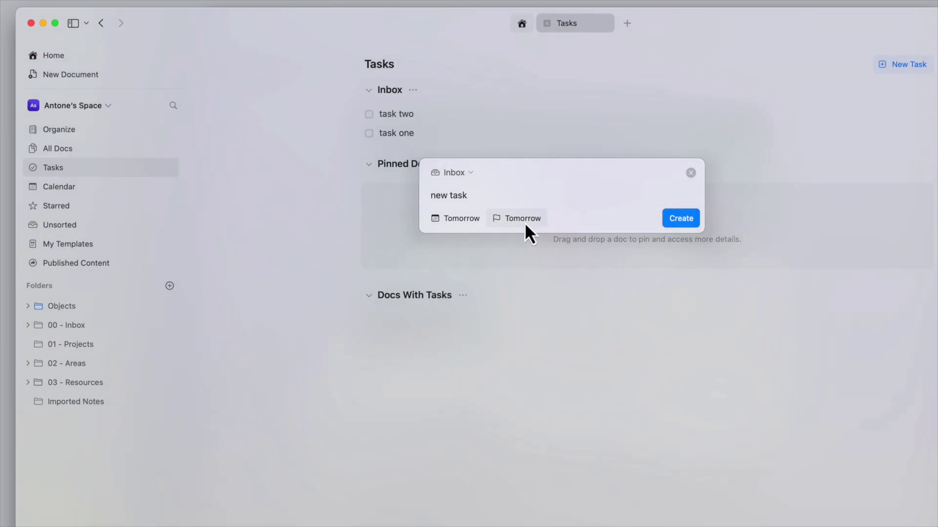
{"action": "left_click", "coordinate": [680, 218]}
{"action": "left_click", "coordinate": [522, 113]}
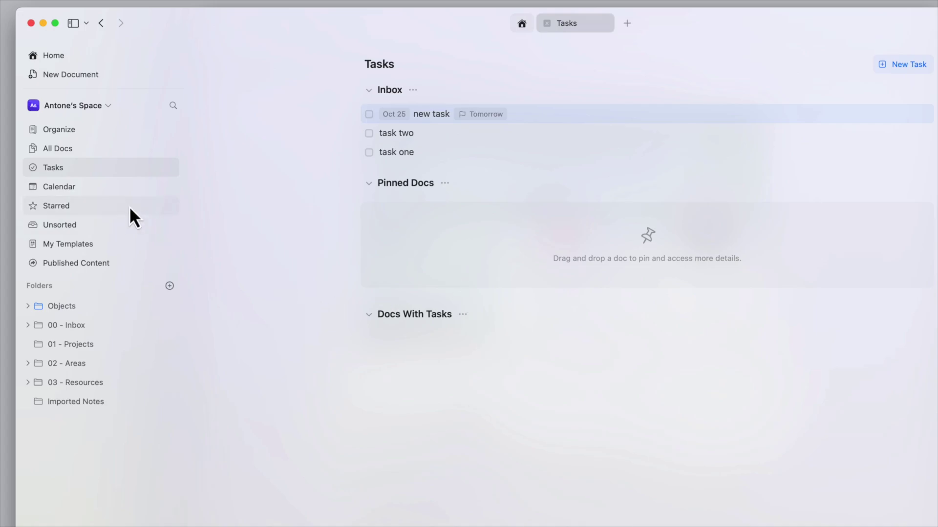
Step: In the Test doc, untick 'Test task 2' and 'page task 1', then return to Tasks
{"action": "left_click", "coordinate": [69, 154]}
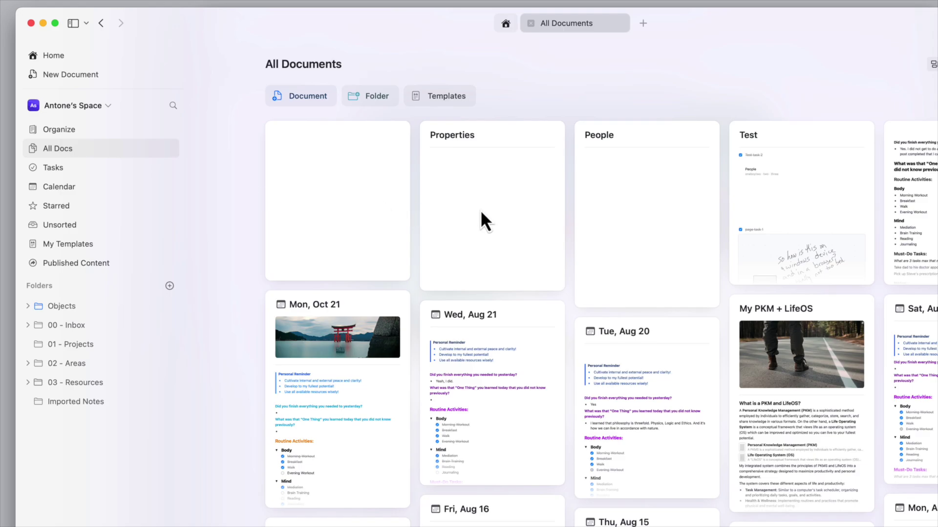
{"action": "left_click", "coordinate": [786, 185]}
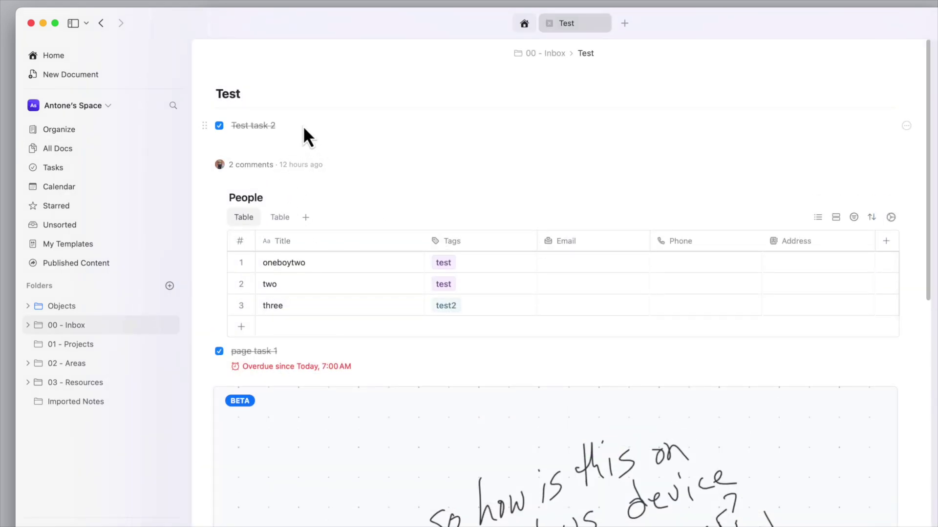
{"action": "left_click", "coordinate": [219, 125]}
{"action": "left_click", "coordinate": [220, 351]}
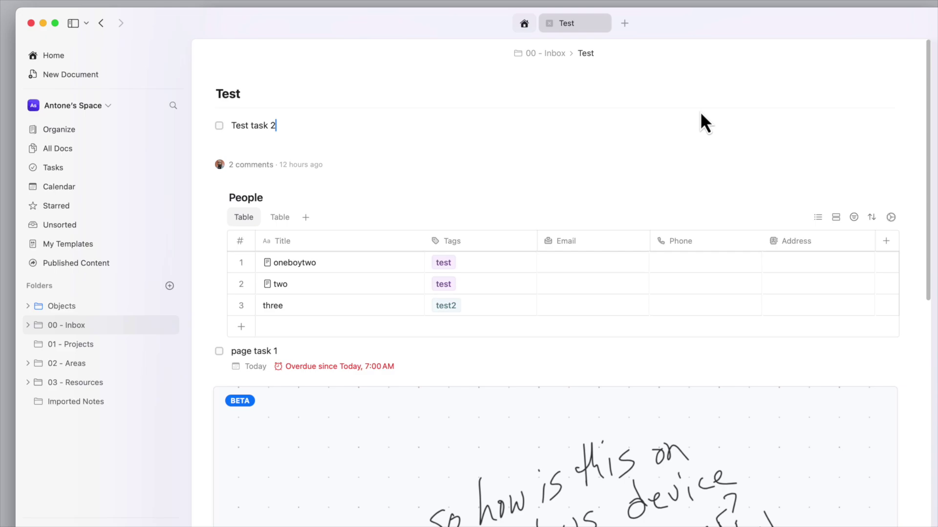
{"action": "left_click", "coordinate": [42, 170]}
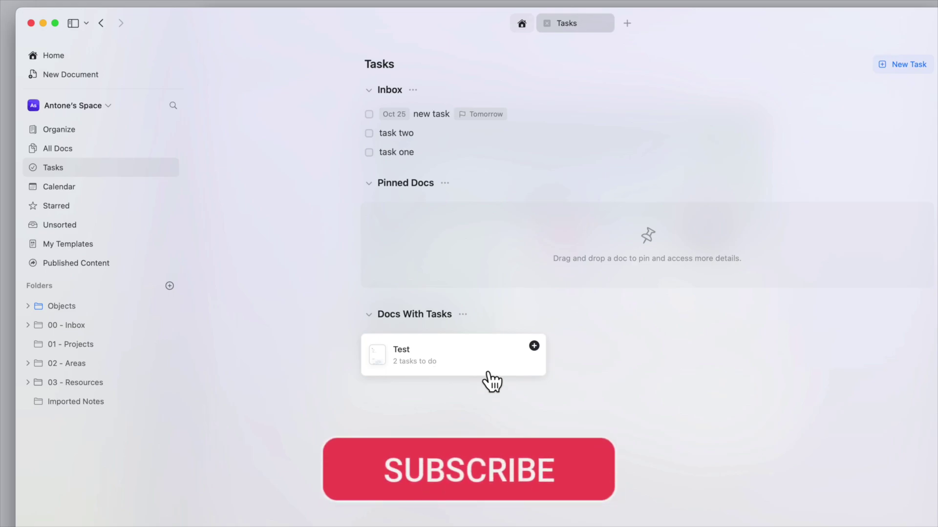
Step: Quick-add a task named 'another task' to the Test doc
{"action": "left_click", "coordinate": [534, 346]}
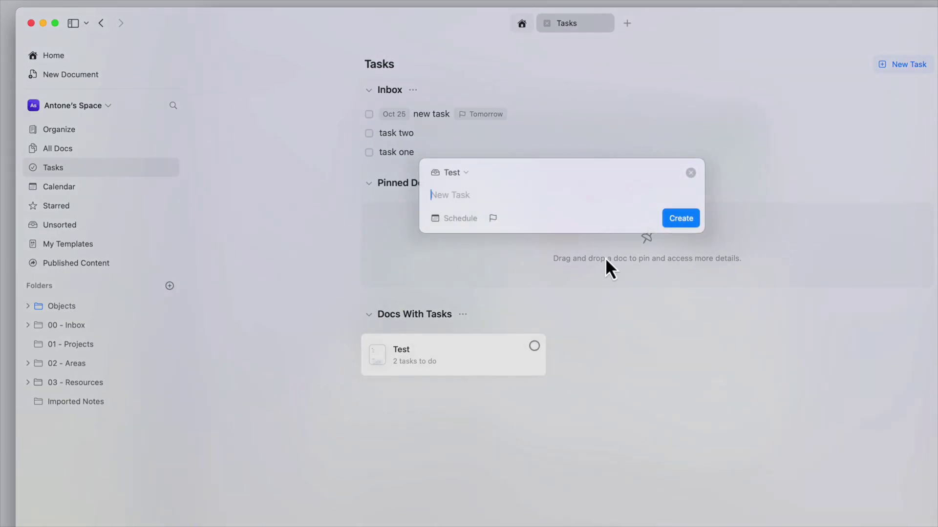
{"action": "type", "text": "aano"}
{"action": "key", "text": "BackSpace"}
{"action": "key", "text": "BackSpace"}
{"action": "key", "text": "BackSpace"}
{"action": "type", "text": "nother task"}
{"action": "left_click", "coordinate": [680, 219]}
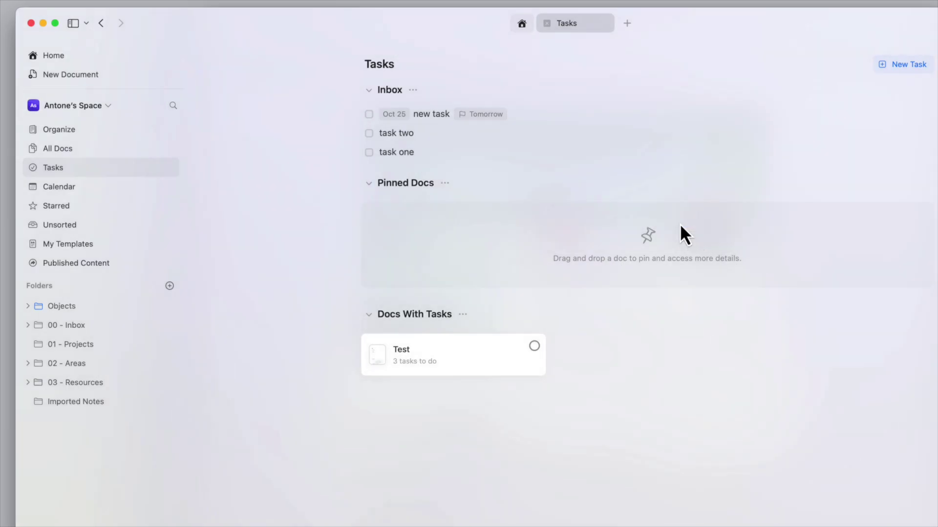
{"action": "left_click", "coordinate": [466, 367]}
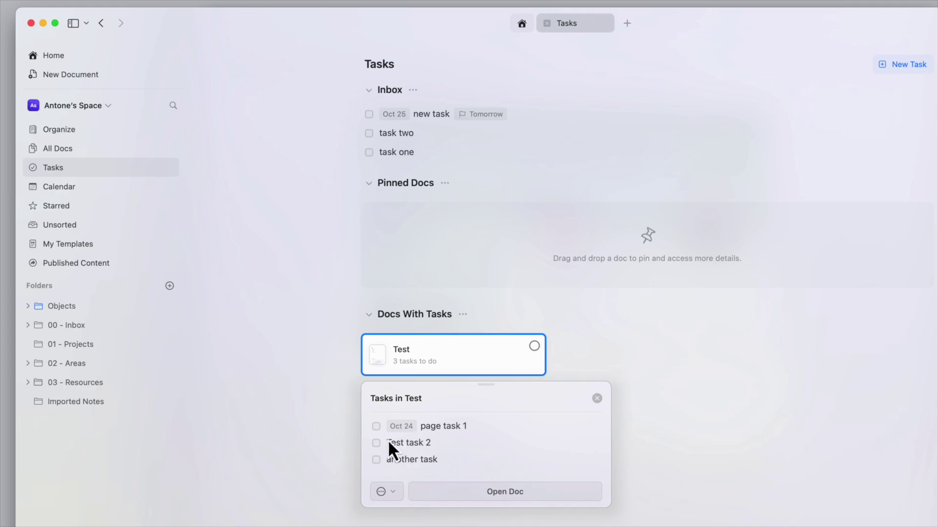
{"action": "left_click", "coordinate": [376, 427]}
{"action": "left_click", "coordinate": [376, 444]}
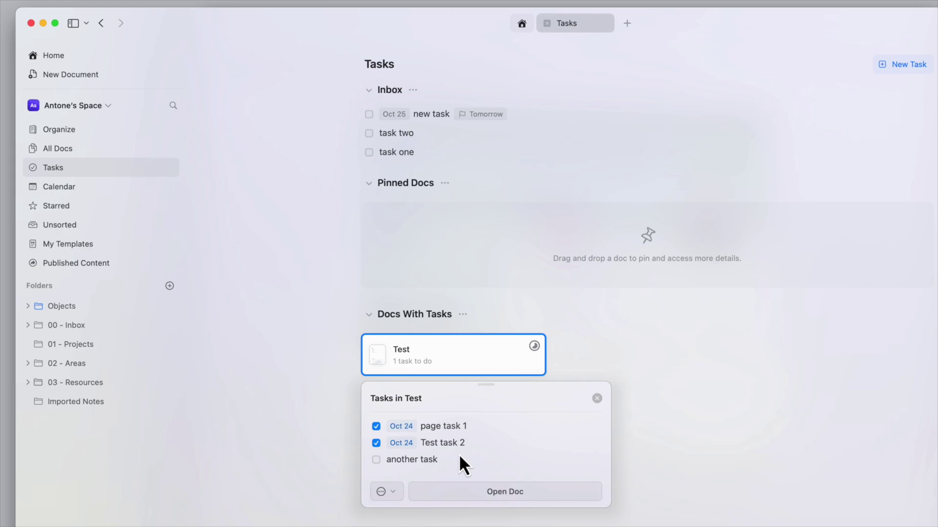
{"action": "left_click", "coordinate": [392, 491]}
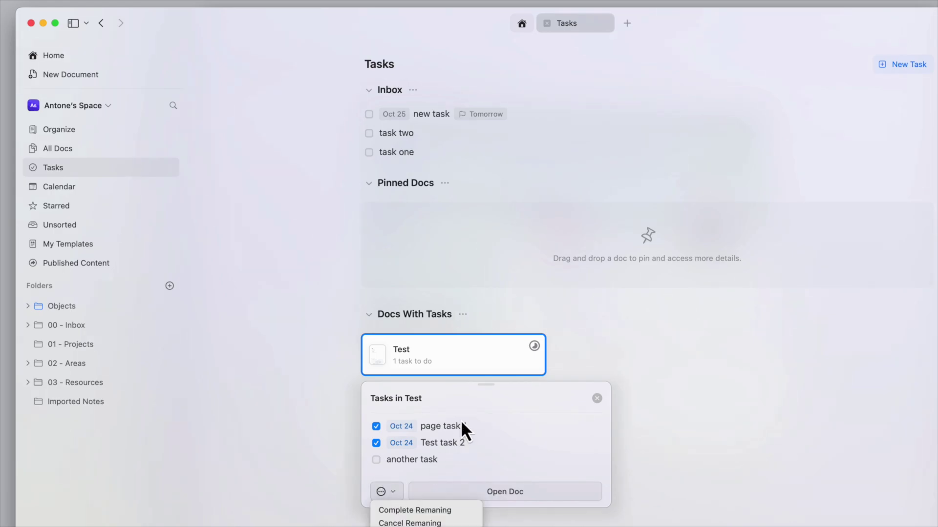
{"action": "left_click", "coordinate": [464, 396]}
{"action": "left_click", "coordinate": [467, 363]}
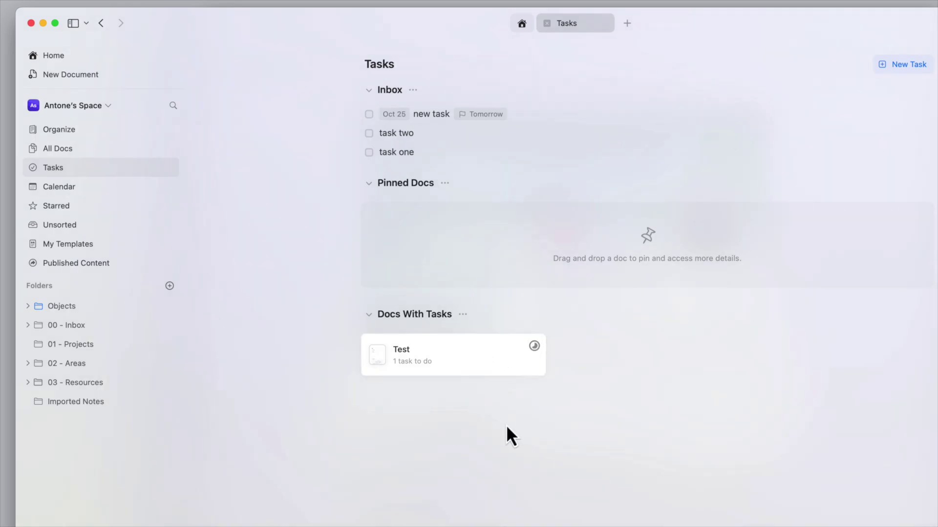
{"action": "left_click", "coordinate": [447, 364]}
{"action": "left_click", "coordinate": [445, 158]}
{"action": "left_click", "coordinate": [425, 151]}
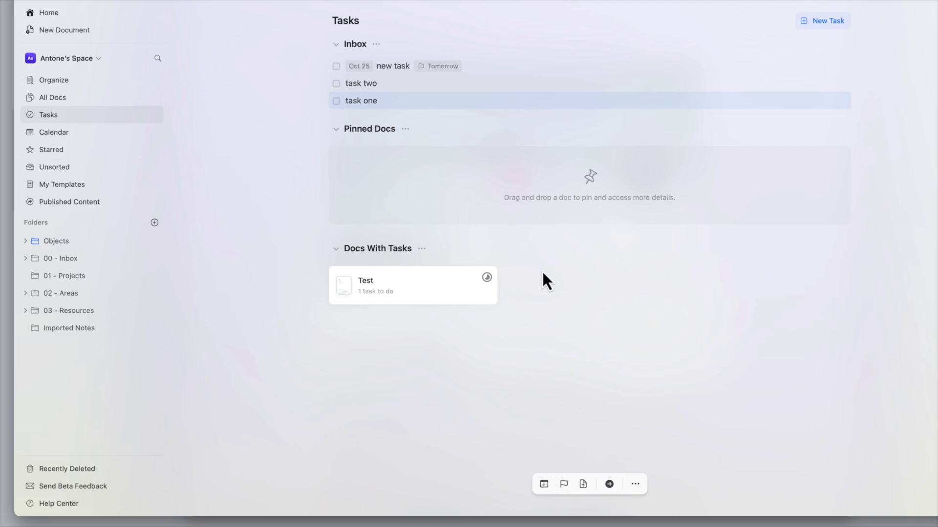
{"action": "left_click", "coordinate": [381, 102]}
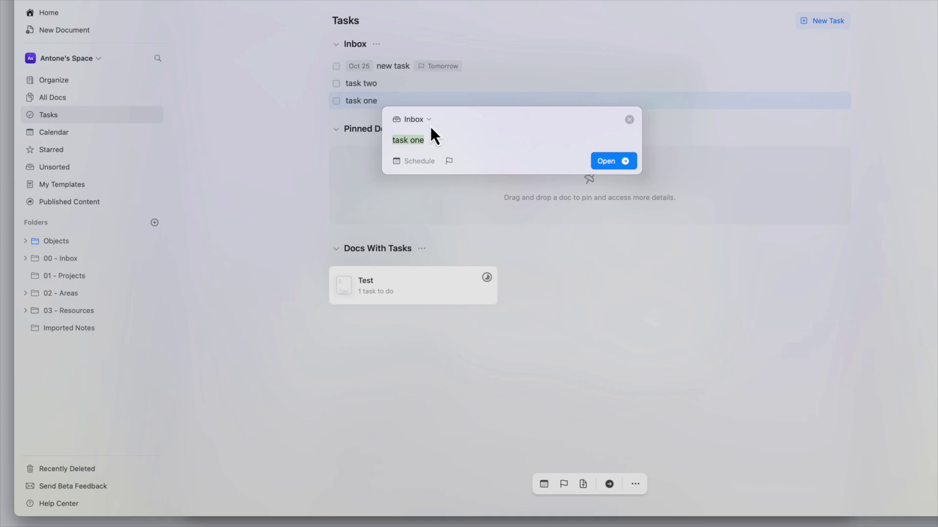
{"action": "left_click", "coordinate": [367, 156]}
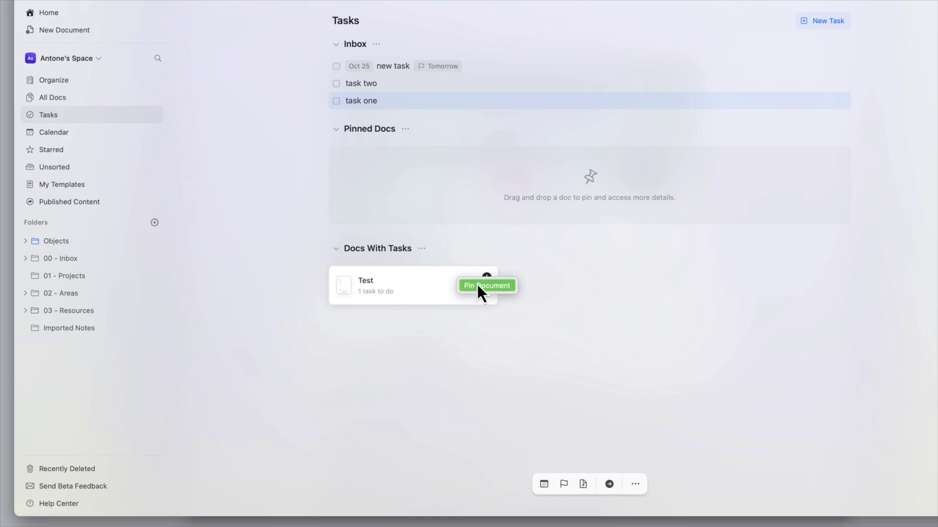
Step: Pin the Test doc and tick off its 'another task'
{"action": "left_click", "coordinate": [477, 289]}
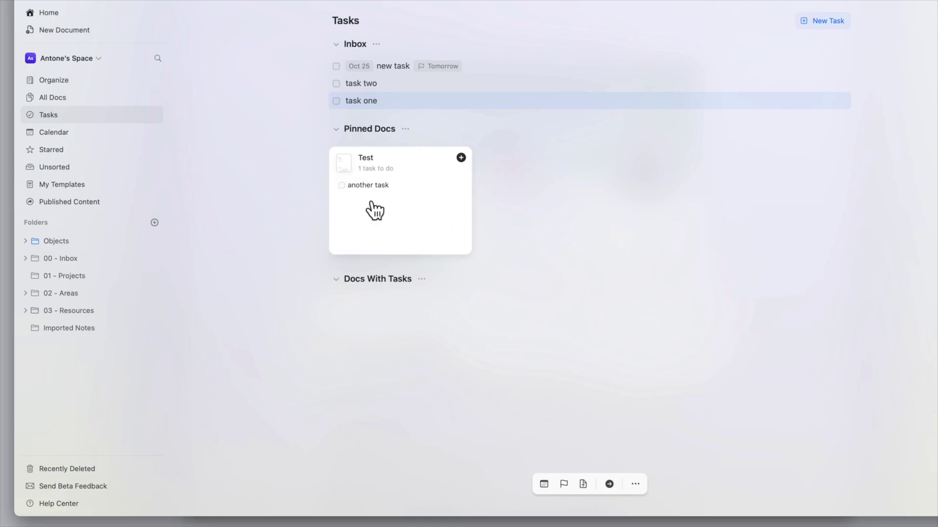
{"action": "left_click", "coordinate": [341, 186]}
{"action": "left_click", "coordinate": [370, 205]}
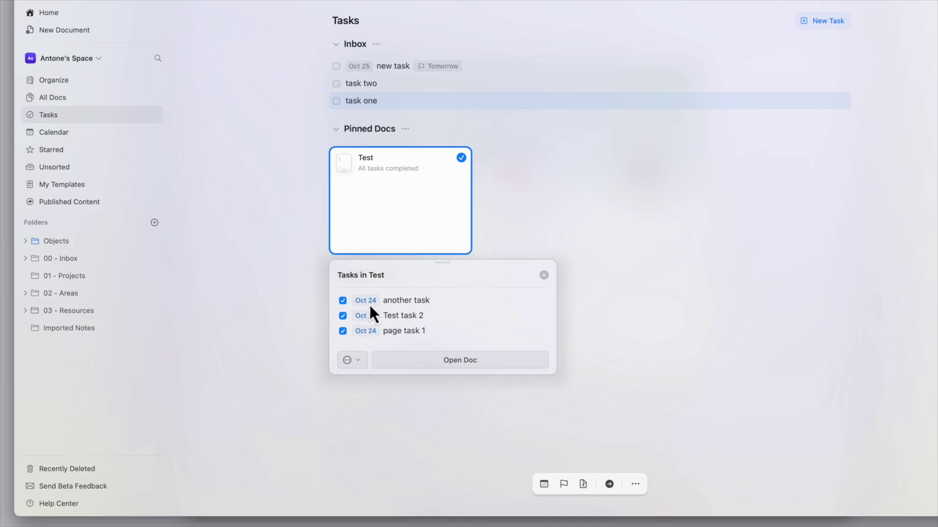
Step: Untick page task 1, Test task 2 and another task in the pinned Test doc's task list
{"action": "left_click", "coordinate": [421, 218]}
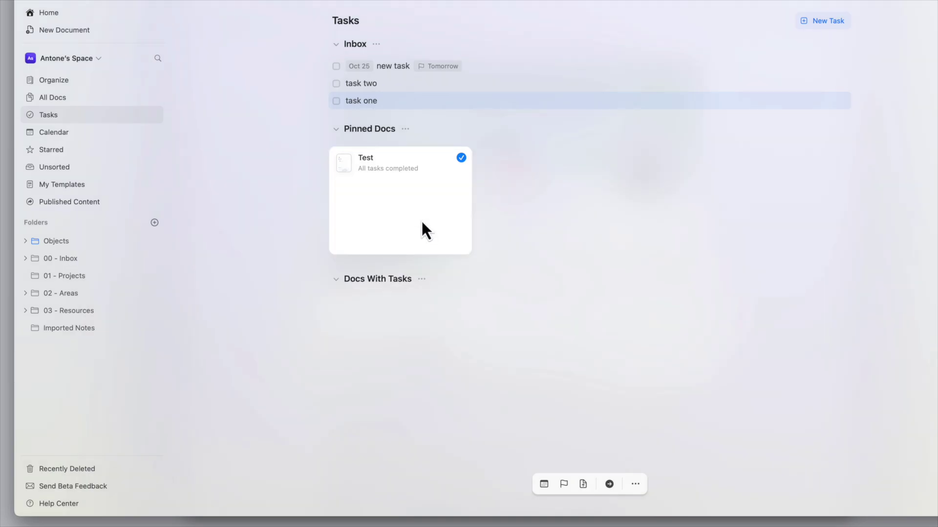
{"action": "left_click", "coordinate": [375, 178]}
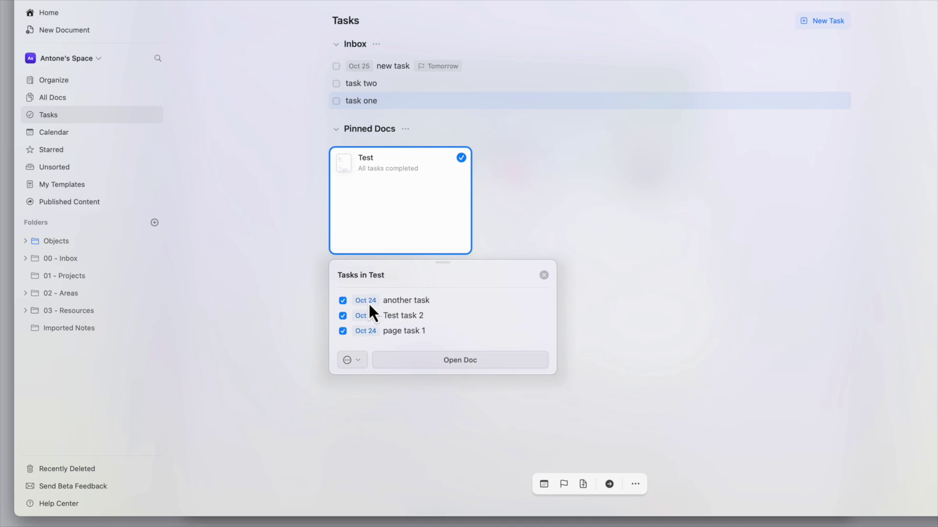
{"action": "left_click", "coordinate": [343, 332]}
{"action": "left_click", "coordinate": [341, 315]}
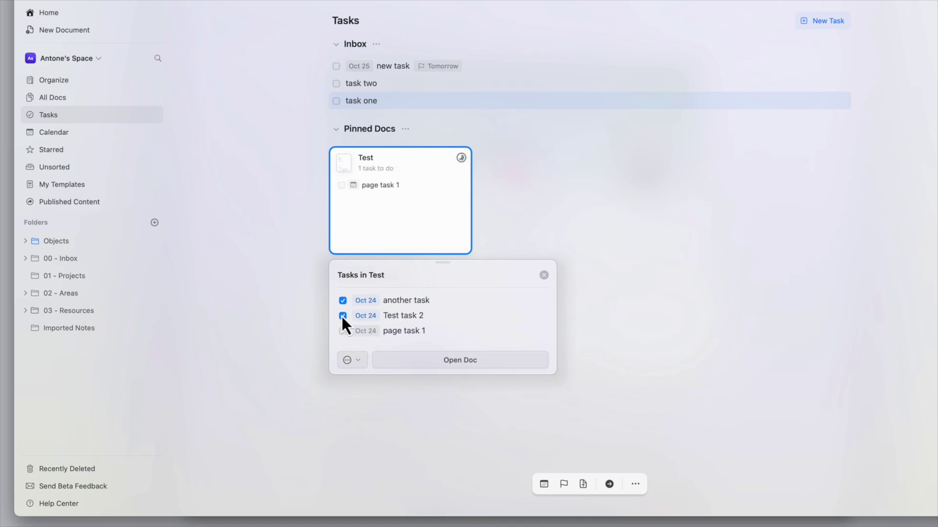
{"action": "left_click", "coordinate": [341, 304]}
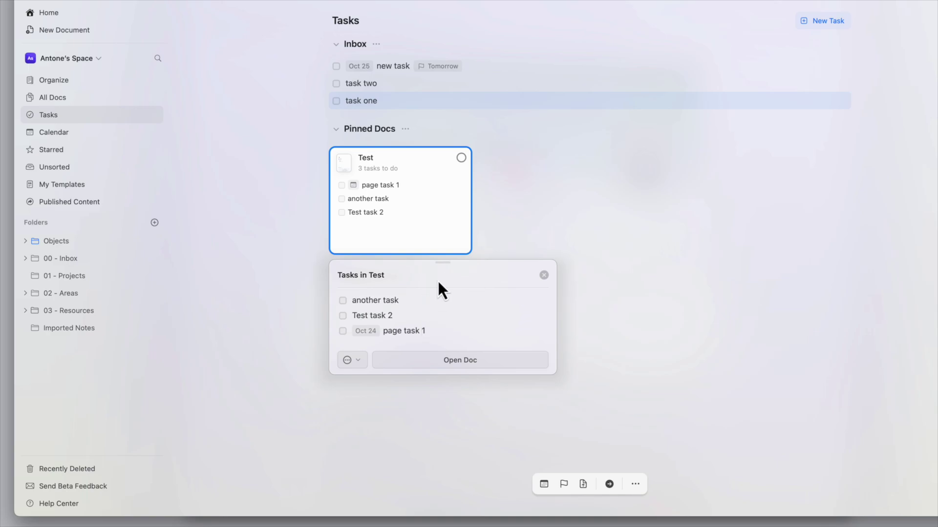
{"action": "left_click", "coordinate": [464, 362]}
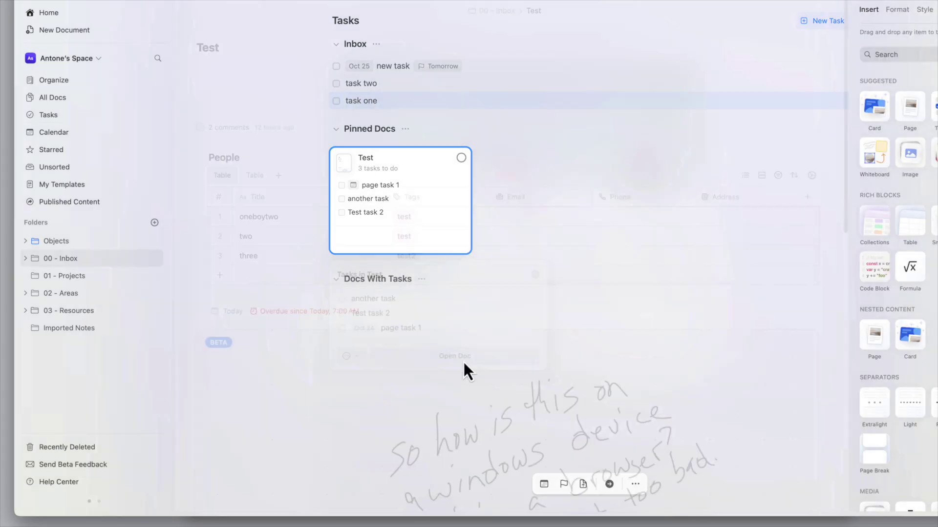
{"action": "scroll", "coordinate": [633, 278], "scroll_direction": "down", "scroll_amount": 1}
{"action": "scroll", "coordinate": [633, 272], "scroll_direction": "up", "scroll_amount": 1}
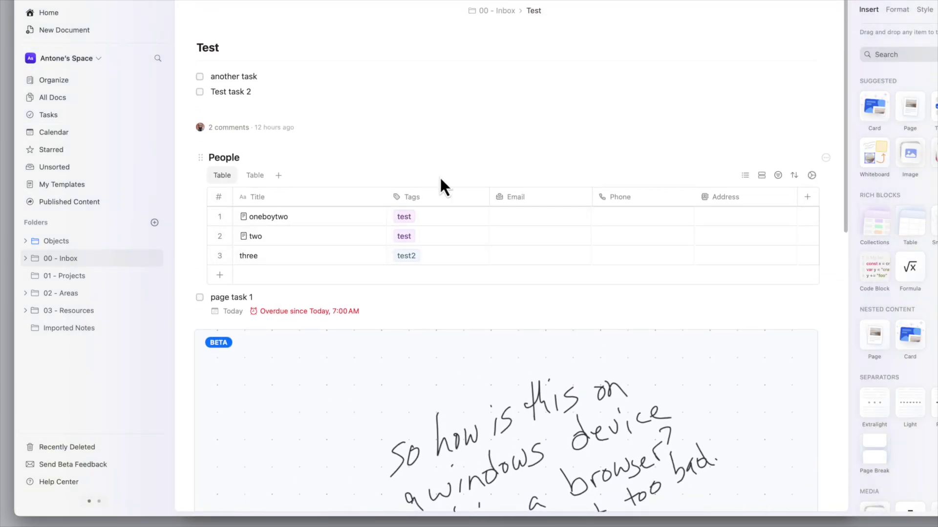
{"action": "left_click", "coordinate": [47, 116]}
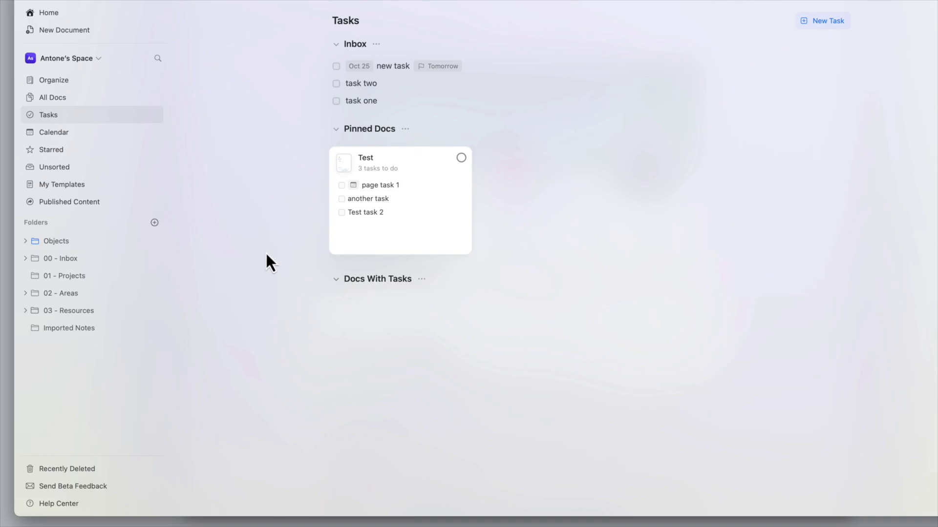
Step: Show the All Documents page listing Test, Properties, People and the daily notes
{"action": "left_click", "coordinate": [61, 102]}
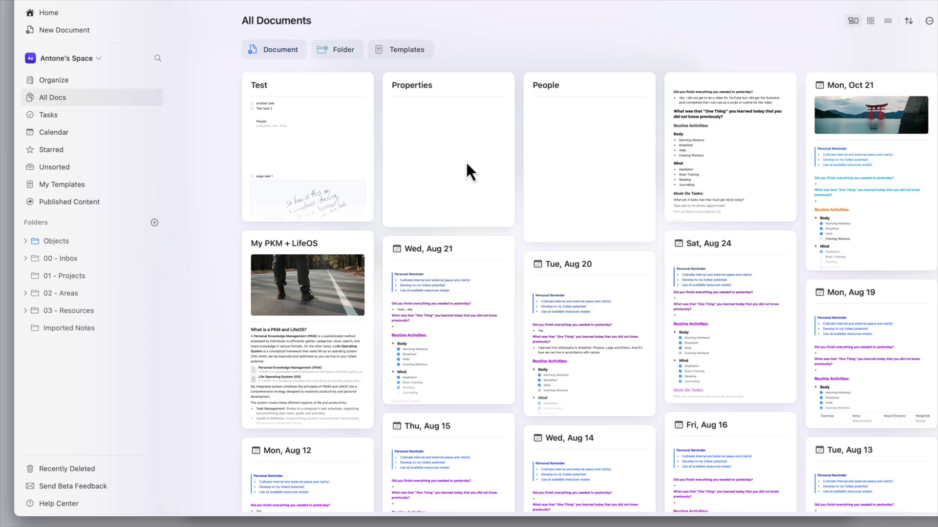
Step: Create a new document titled 'Example of collections' and insert a Collection block via /collec
{"action": "left_click", "coordinate": [276, 50]}
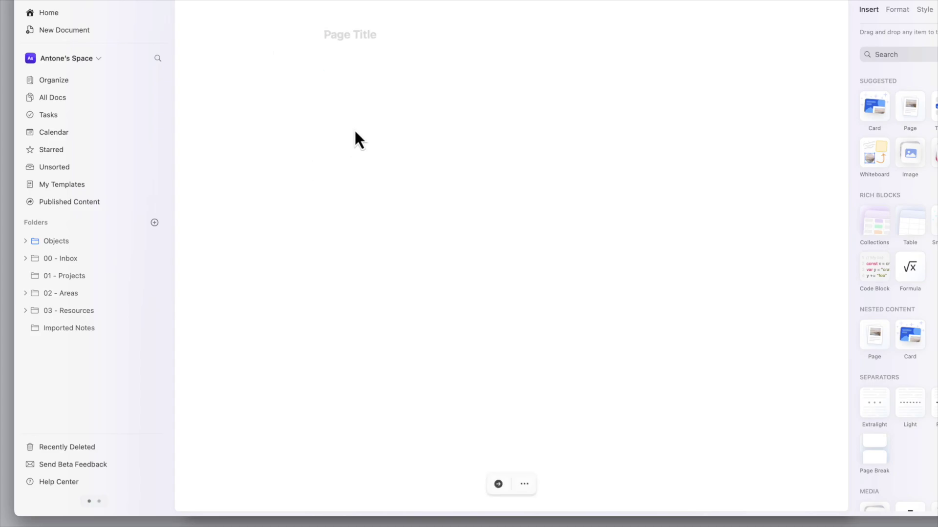
{"action": "left_click", "coordinate": [326, 35]}
{"action": "type", "text": "Exam"}
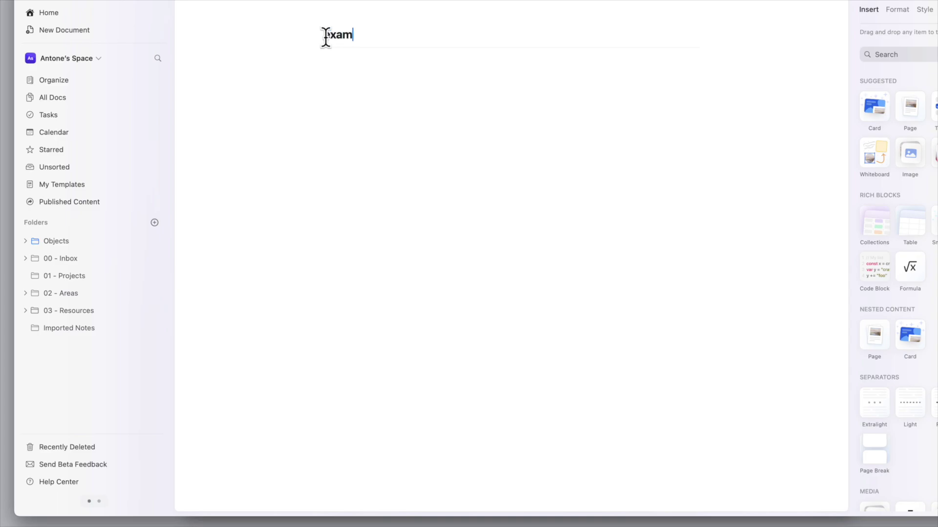
{"action": "type", "text": "ple of collections"}
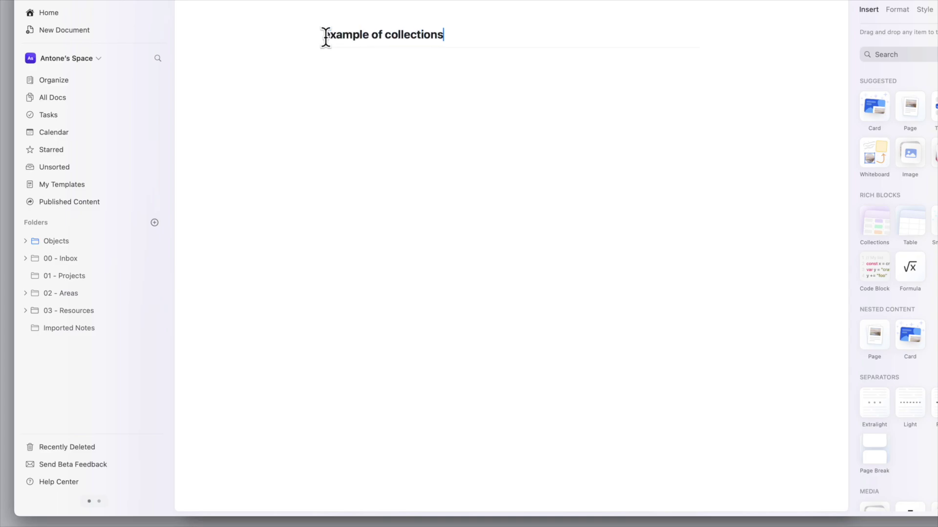
{"action": "key", "text": "Return"}
{"action": "type", "text": "/"}
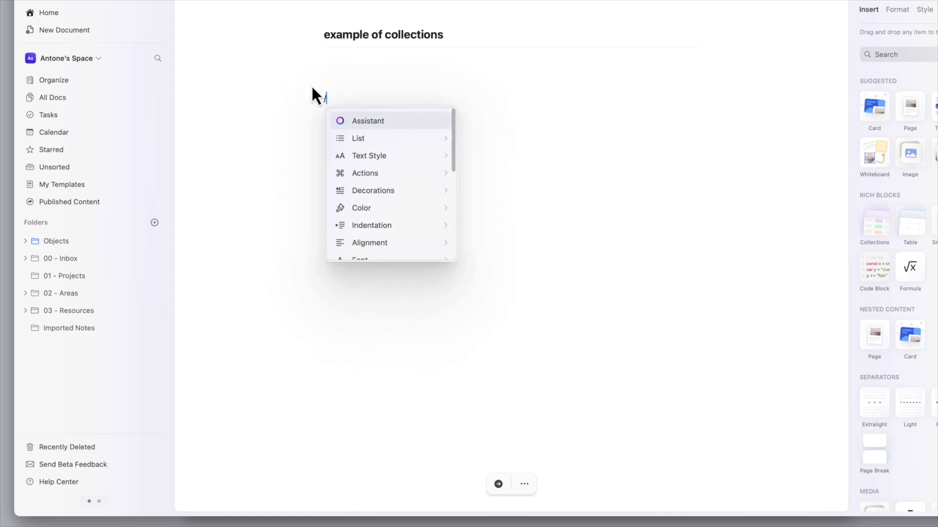
{"action": "type", "text": "collec"}
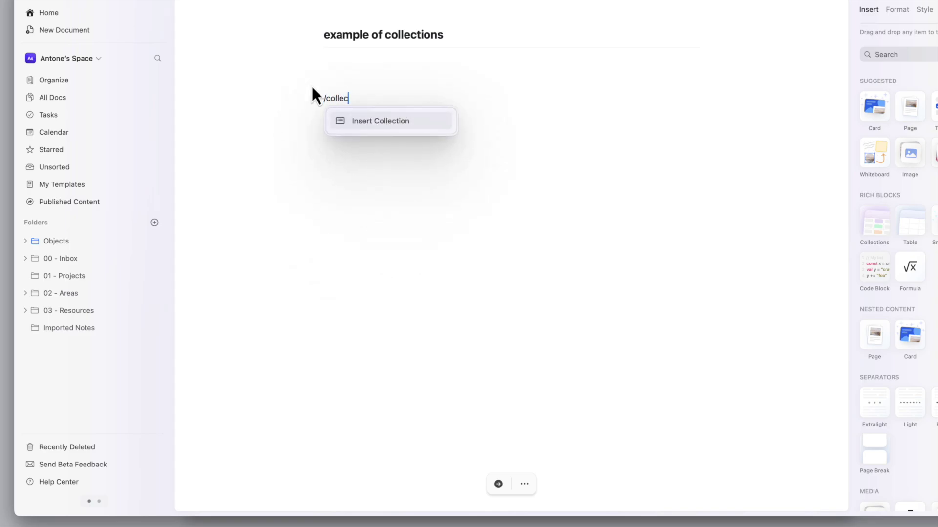
{"action": "key", "text": "Return"}
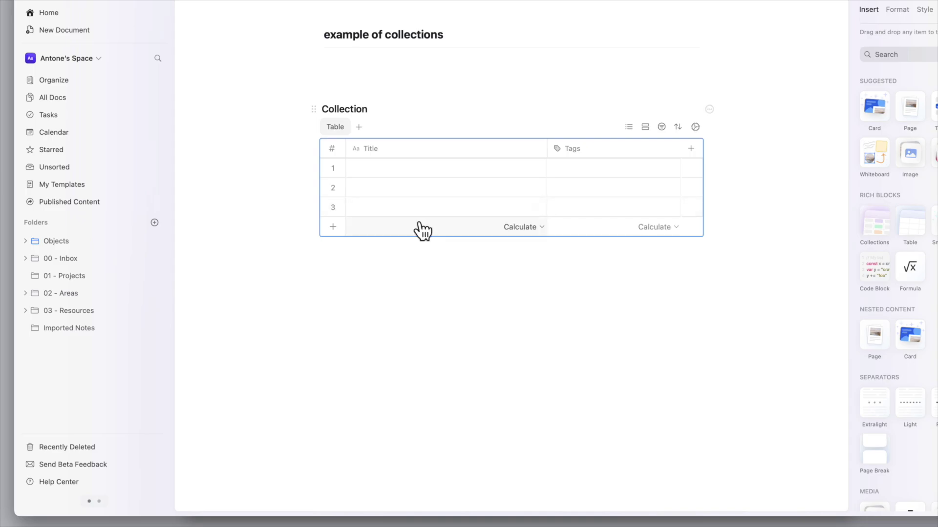
{"action": "left_click", "coordinate": [396, 259]}
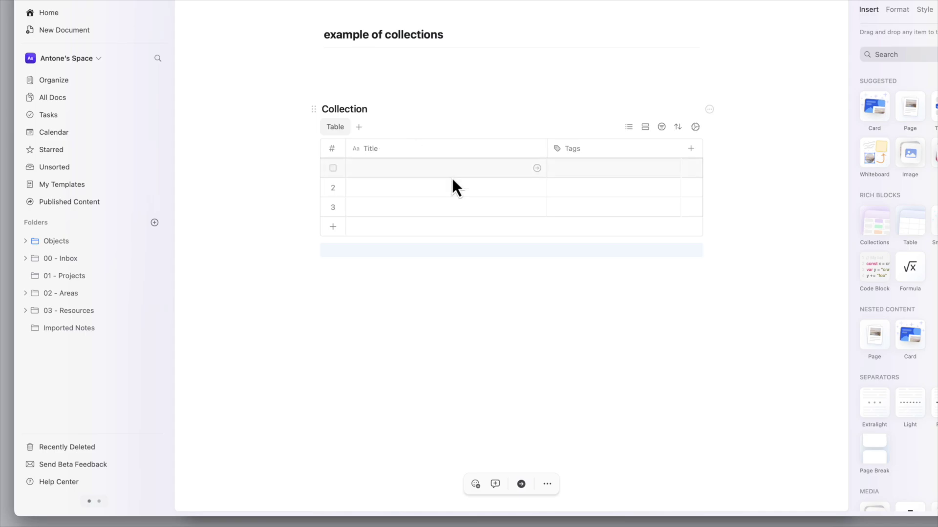
Step: Title the first two Collection rows 'one' and 'two'
{"action": "left_click", "coordinate": [412, 169]}
{"action": "left_click", "coordinate": [412, 169]}
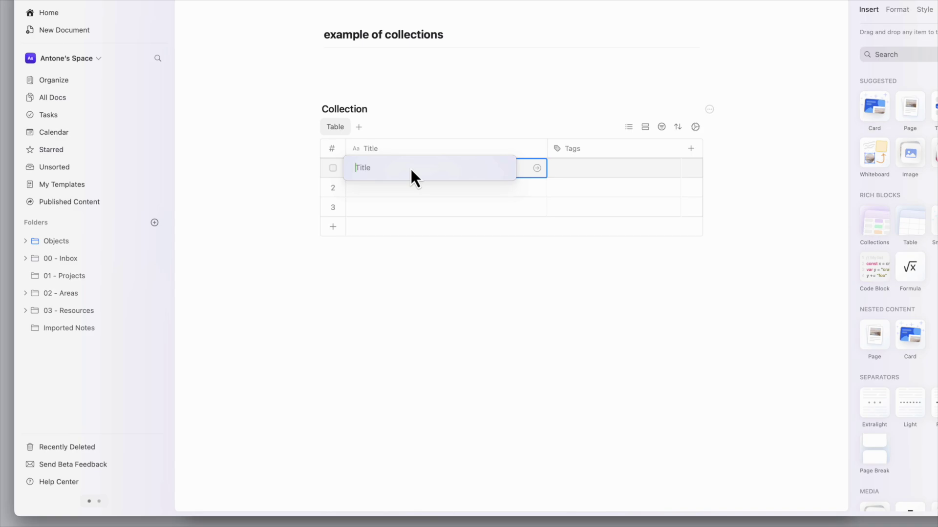
{"action": "type", "text": "one"}
{"action": "key", "text": "Return"}
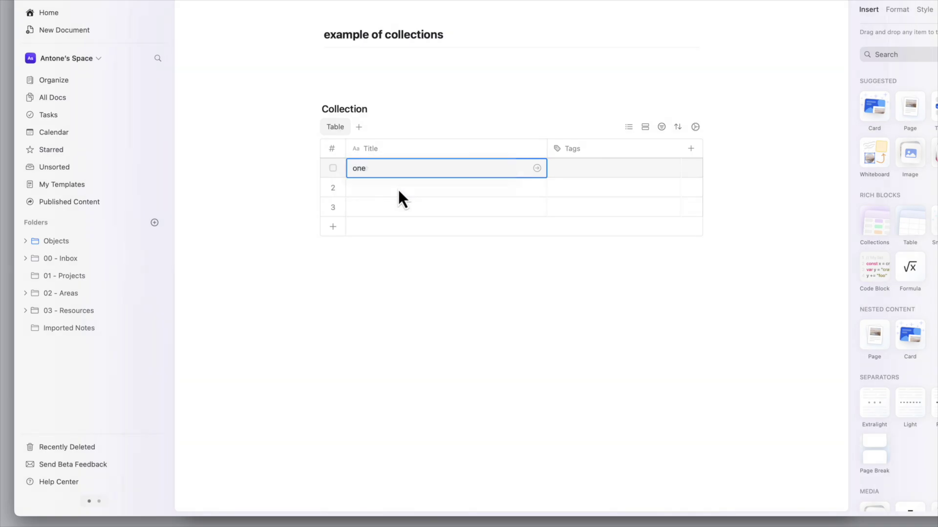
{"action": "left_click", "coordinate": [397, 190]}
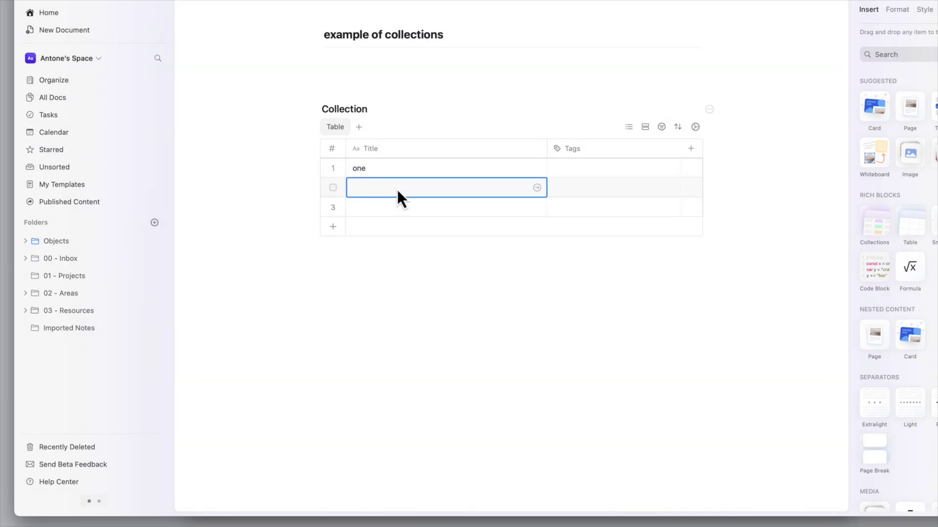
{"action": "type", "text": "two"}
{"action": "key", "text": "Return"}
{"action": "left_click", "coordinate": [378, 207]}
Step: Title row 3 'three' and create a test1 tag option from row one's Tags cell
{"action": "type", "text": "t"}
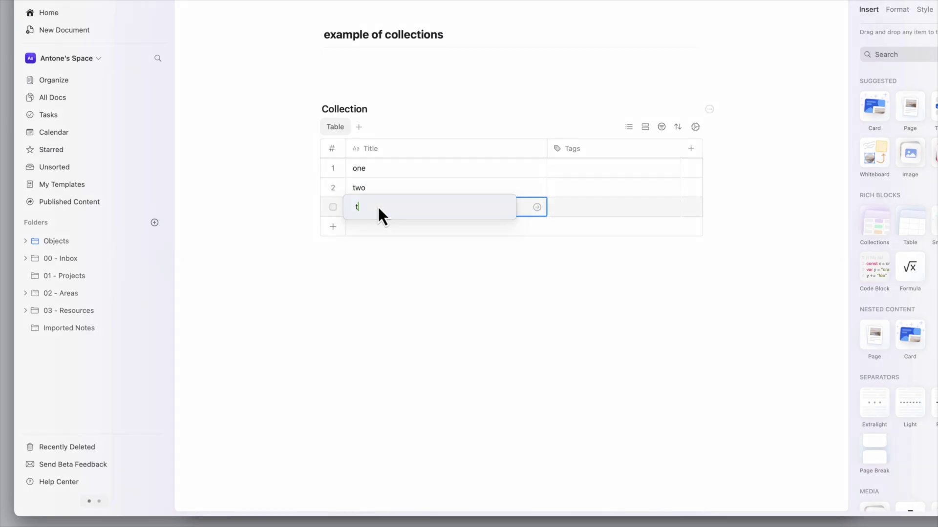
{"action": "type", "text": "hree"}
{"action": "key", "text": "Return"}
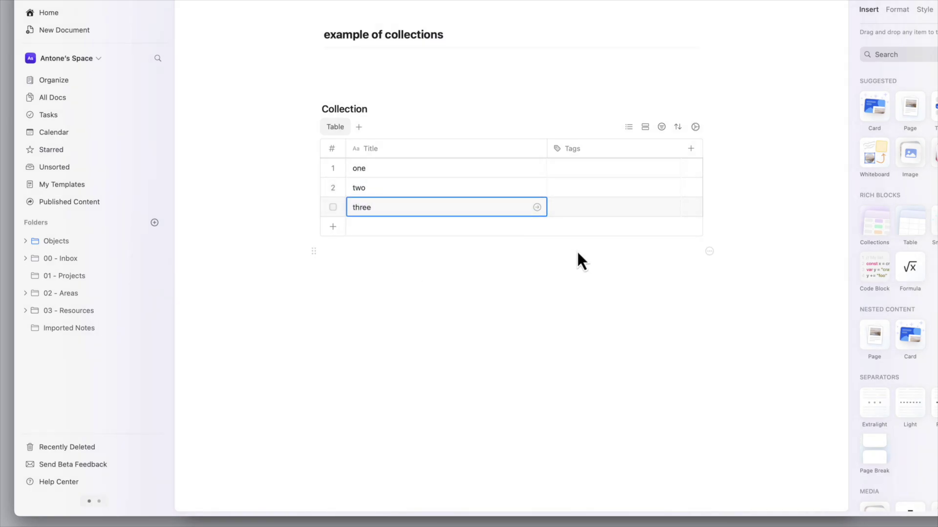
{"action": "left_click", "coordinate": [585, 171]}
{"action": "left_click", "coordinate": [585, 171]}
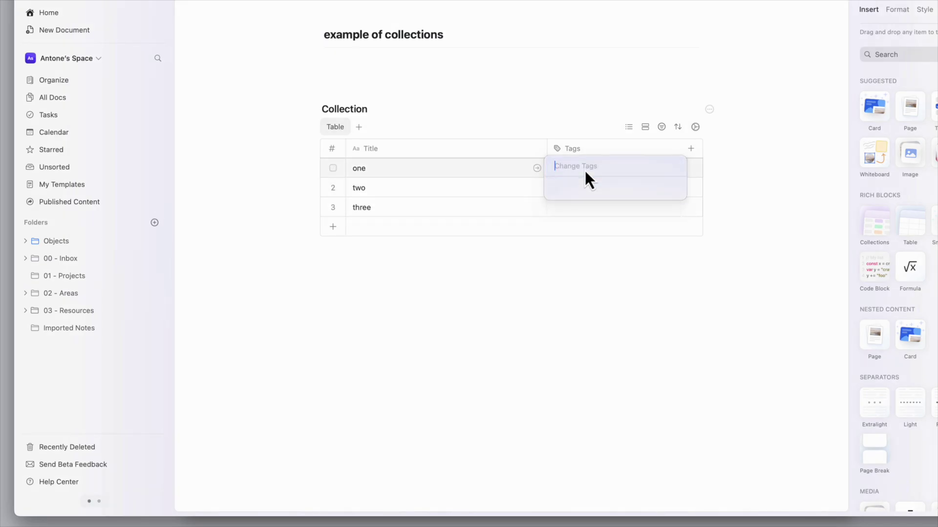
{"action": "type", "text": "test"}
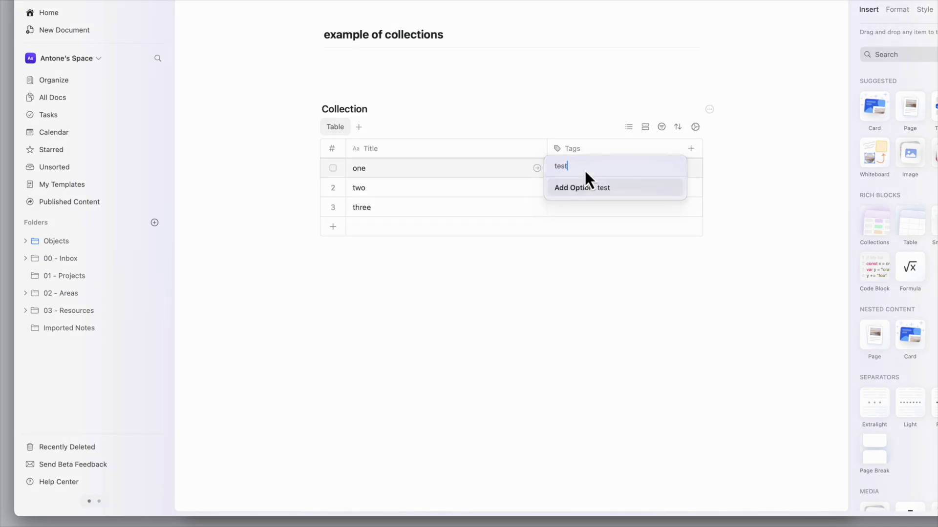
{"action": "type", "text": "1"}
{"action": "left_click", "coordinate": [603, 189]}
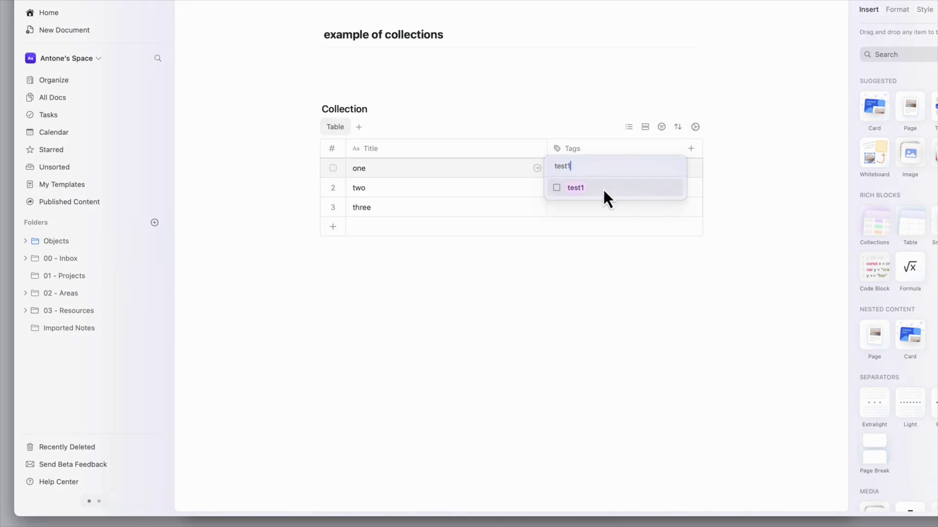
{"action": "left_click", "coordinate": [582, 241]}
Step: Browse the field types in Add Field, then dismiss it without adding a column
{"action": "left_click", "coordinate": [691, 150]}
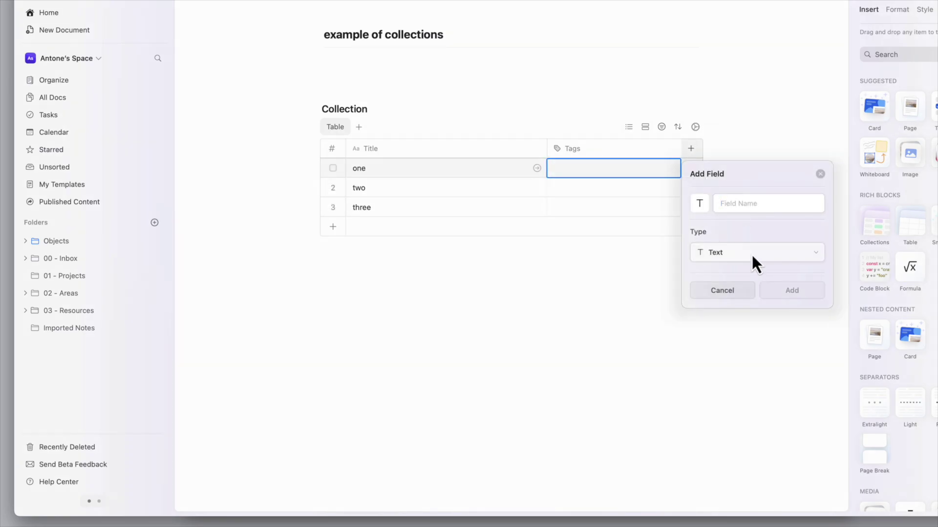
{"action": "left_click", "coordinate": [774, 247]}
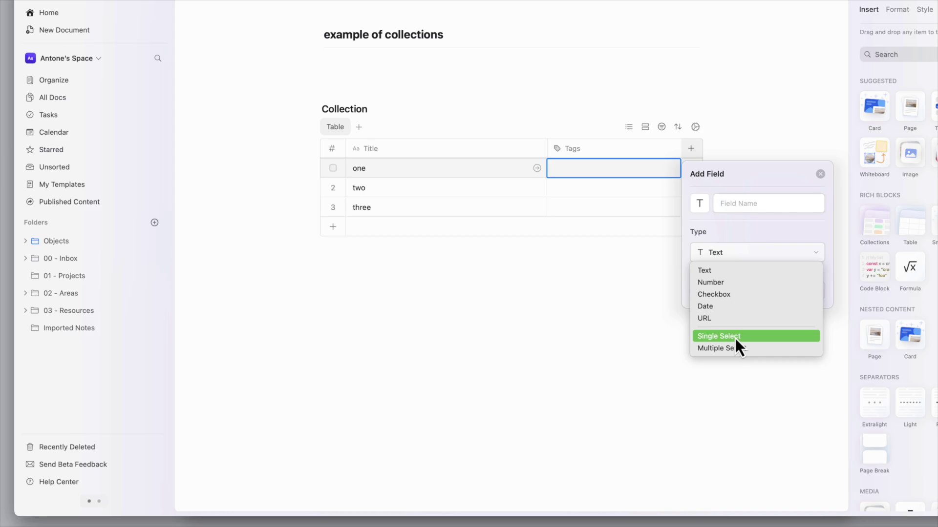
{"action": "left_click", "coordinate": [728, 222]}
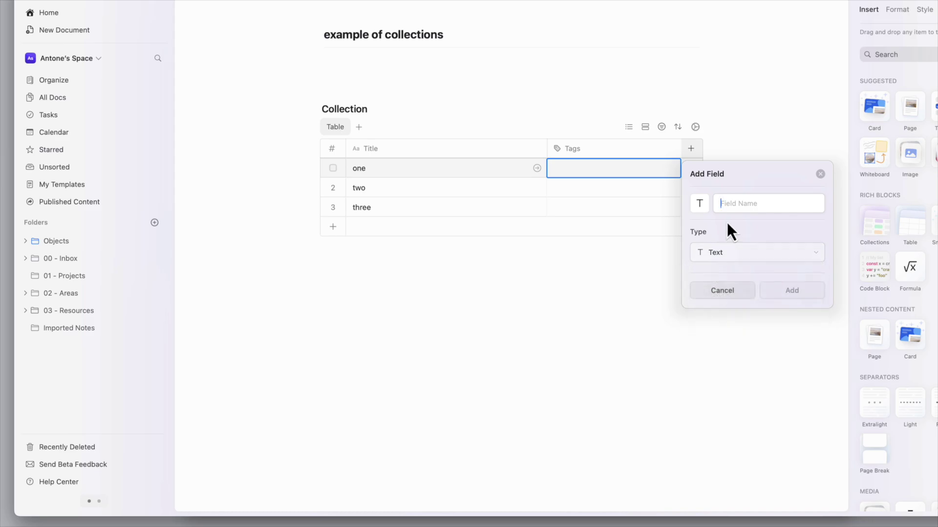
{"action": "left_click", "coordinate": [820, 175]}
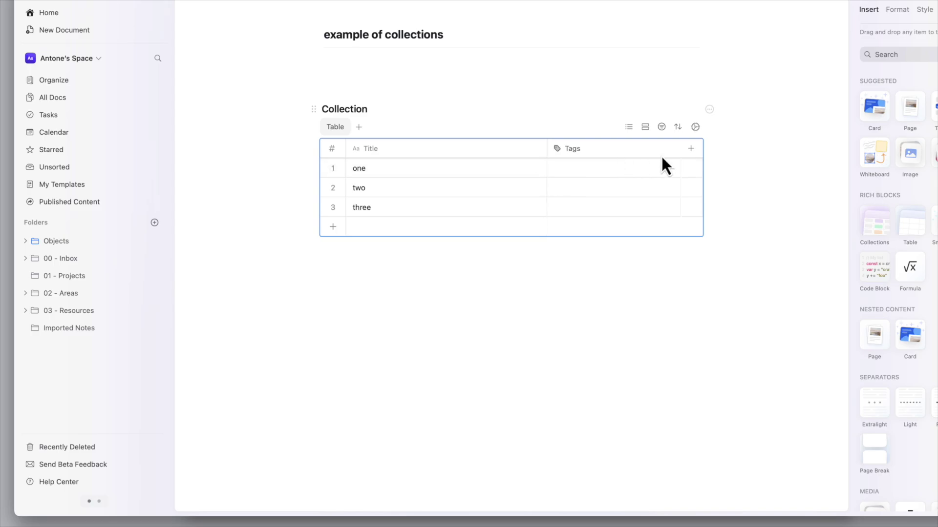
Step: Add Text fields 'property 1' and 'property 2' as new Collection table columns beside Title and Tags
{"action": "left_click", "coordinate": [690, 148]}
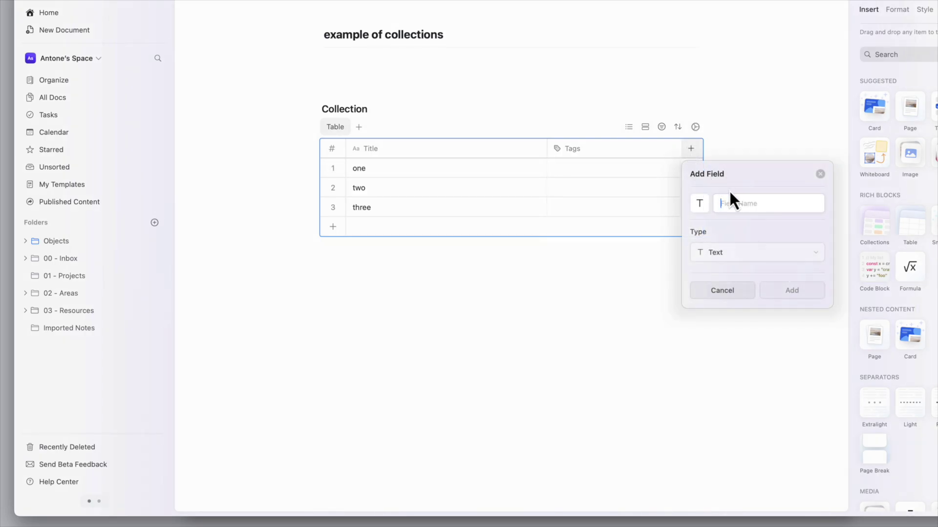
{"action": "type", "text": "em"}
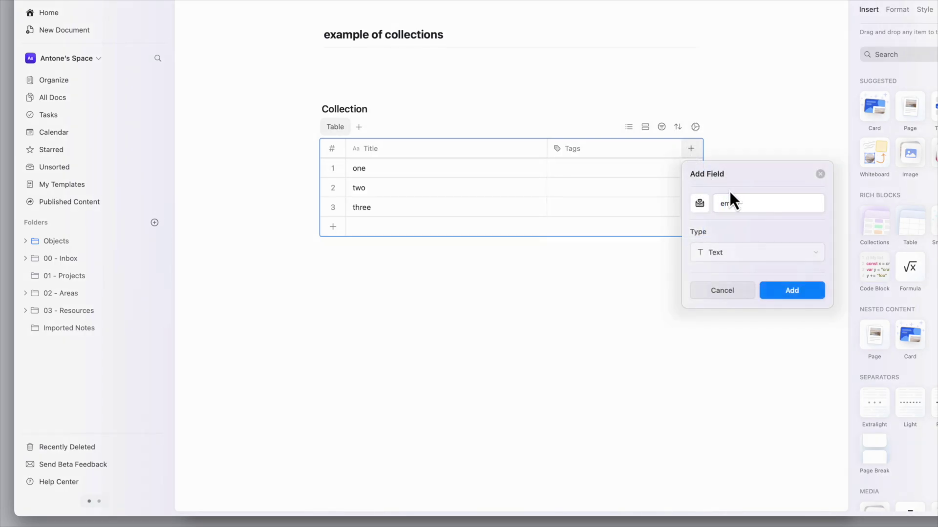
{"action": "key", "text": "BackSpace"}
{"action": "key", "text": "BackSpace"}
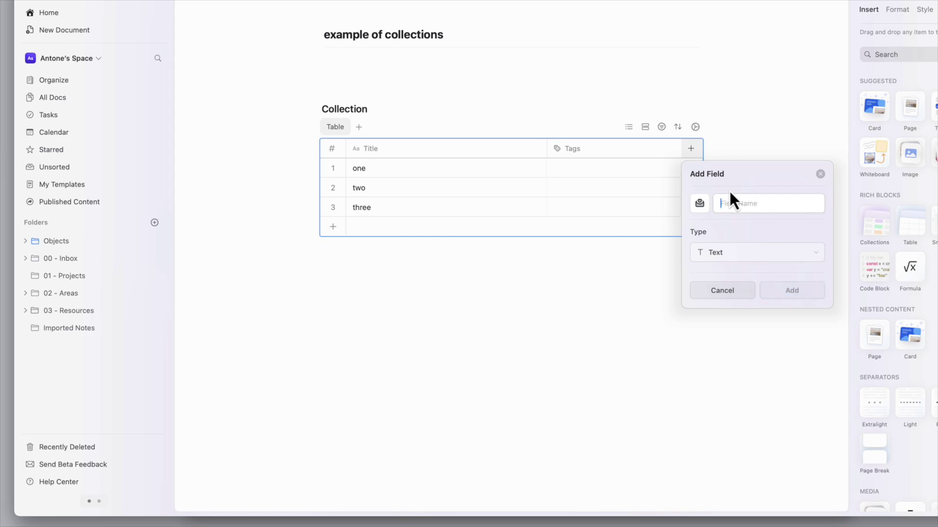
{"action": "type", "text": "property"}
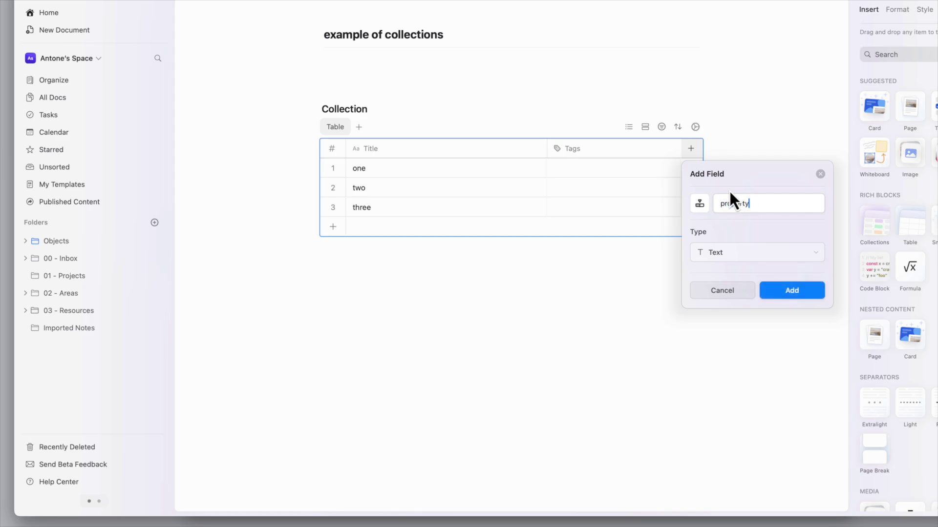
{"action": "type", "text": " 1"}
{"action": "left_click", "coordinate": [780, 290]}
{"action": "left_click", "coordinate": [692, 150]}
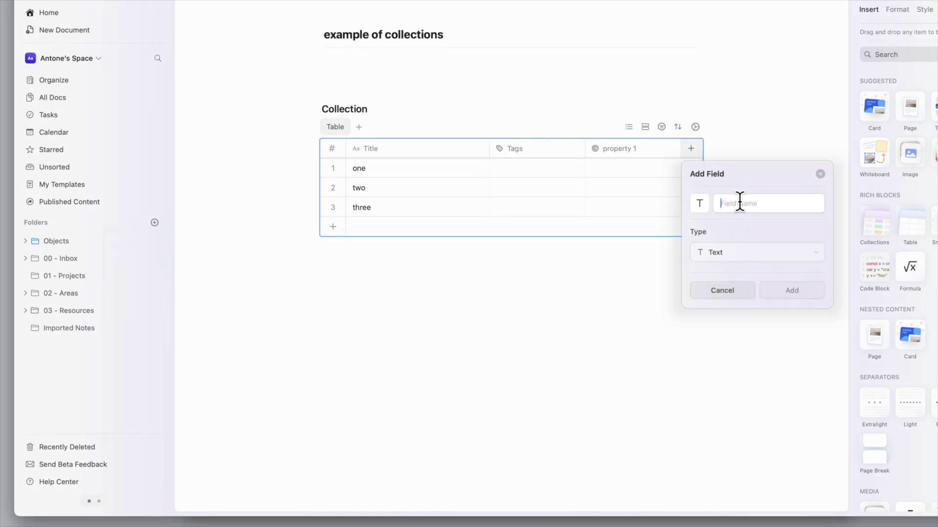
{"action": "type", "text": "per"}
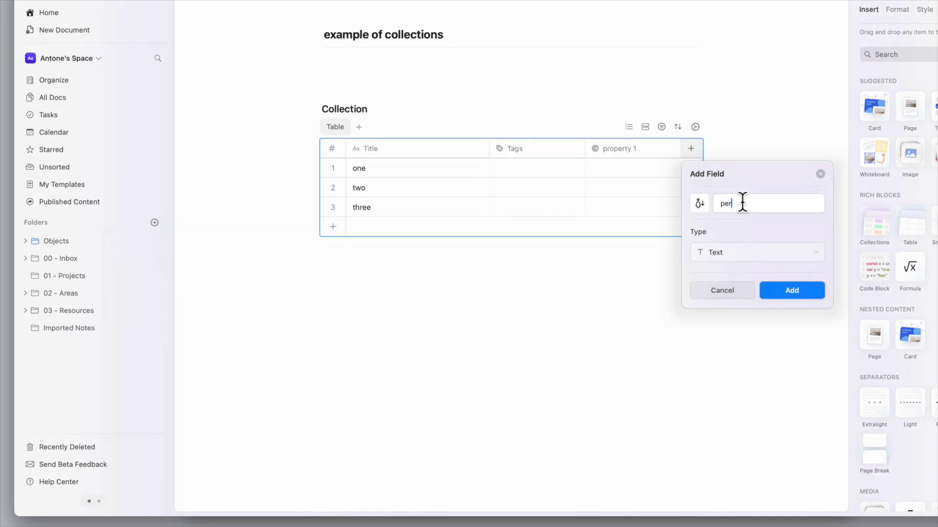
{"action": "key", "text": "BackSpace"}
{"action": "key", "text": "BackSpace"}
{"action": "type", "text": "roperty 2"}
{"action": "left_click", "coordinate": [780, 292]}
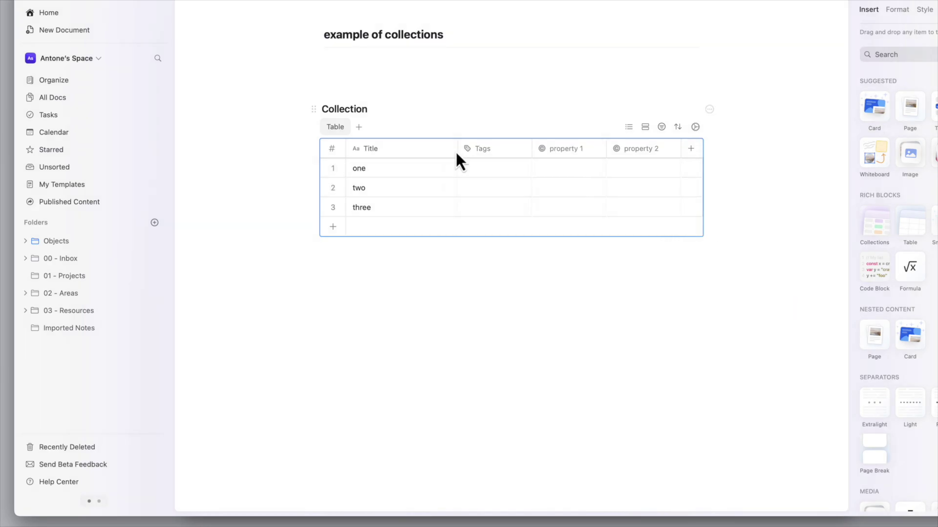
Step: Open the Collection row 'one' as its own page showing Tags, property 1 and property 2
{"action": "left_click", "coordinate": [447, 168]}
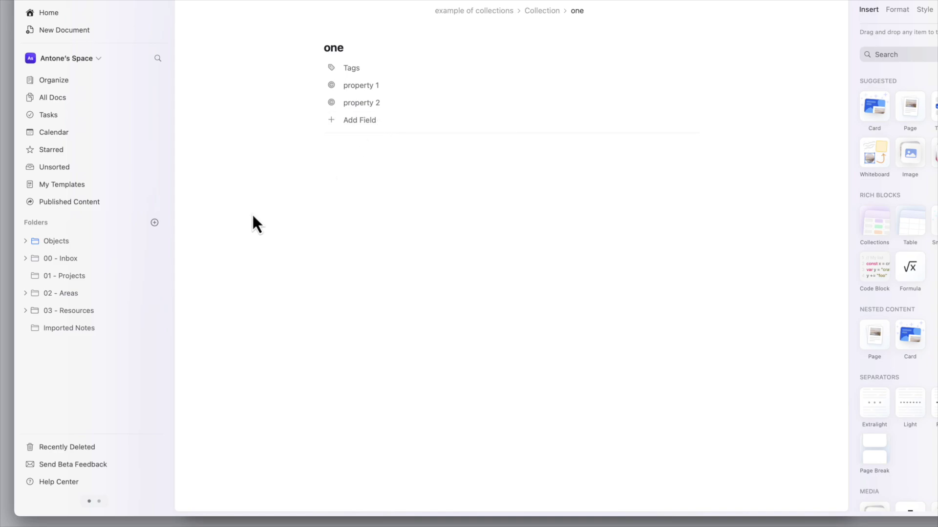
Step: Expand the Objects folder and open the People collection with its two Person entries
{"action": "left_click", "coordinate": [26, 241]}
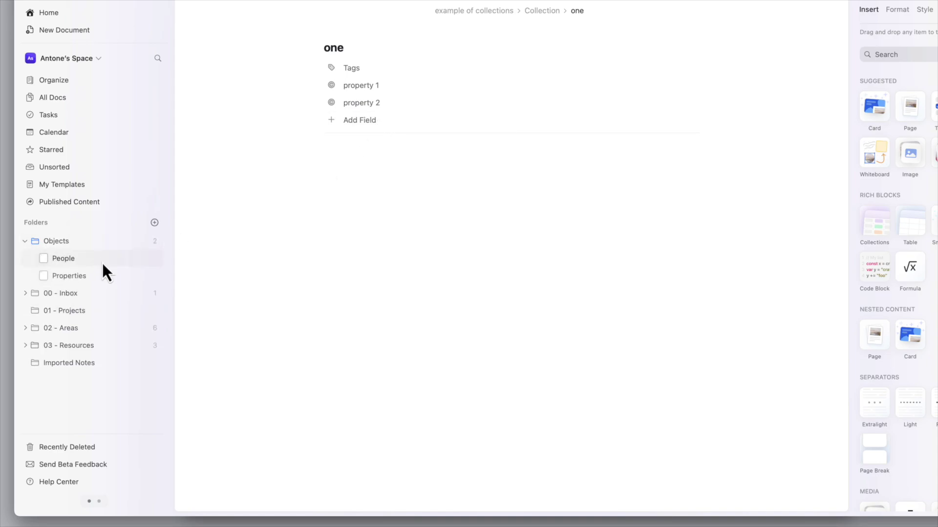
{"action": "left_click", "coordinate": [69, 259]}
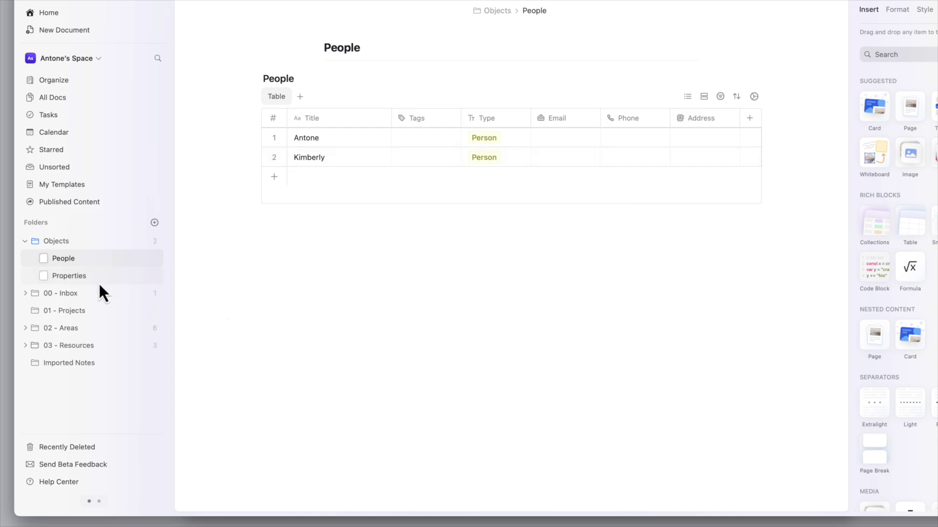
Step: Open the Properties table under Objects, then search the space, bringing up results for 'pe'
{"action": "left_click", "coordinate": [73, 277]}
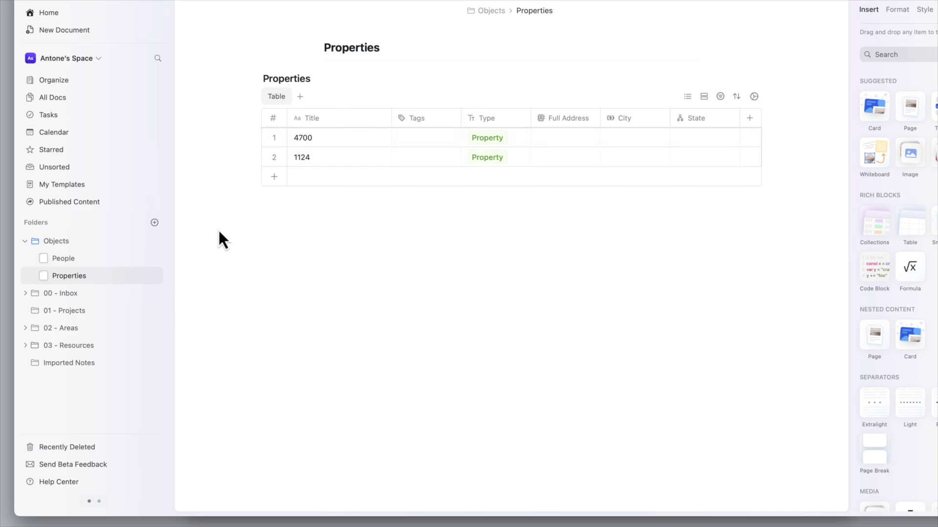
{"action": "mouse_move", "coordinate": [368, 181]}
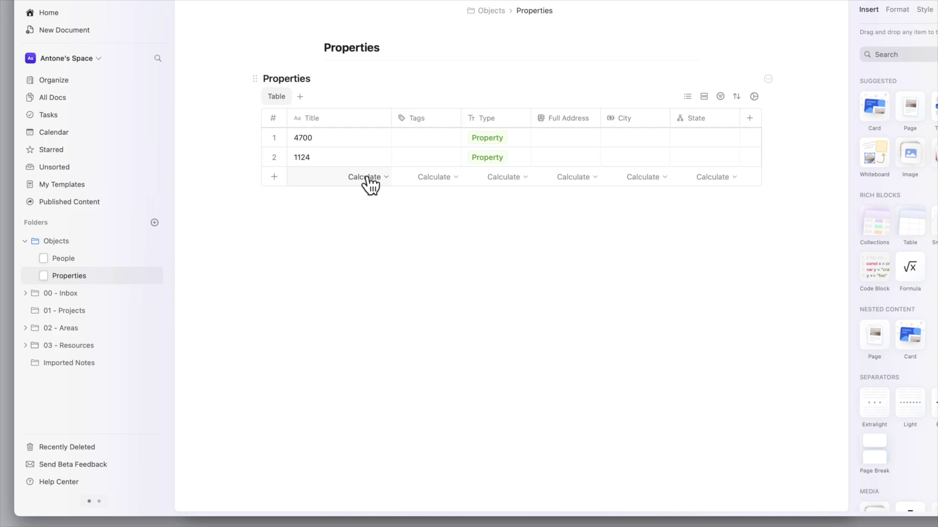
{"action": "left_click", "coordinate": [158, 59]}
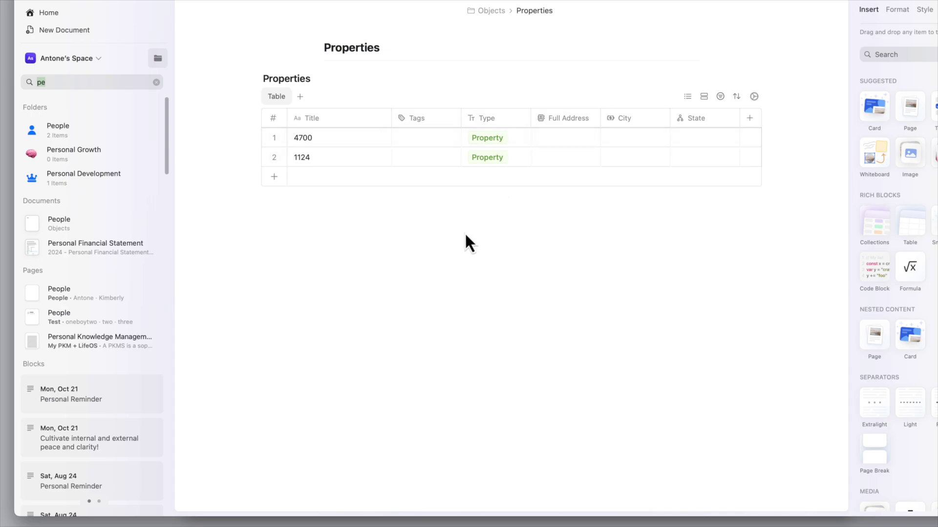
Step: Start an empty line below the Properties table and close the sidebar search to show folders
{"action": "left_click", "coordinate": [404, 258]}
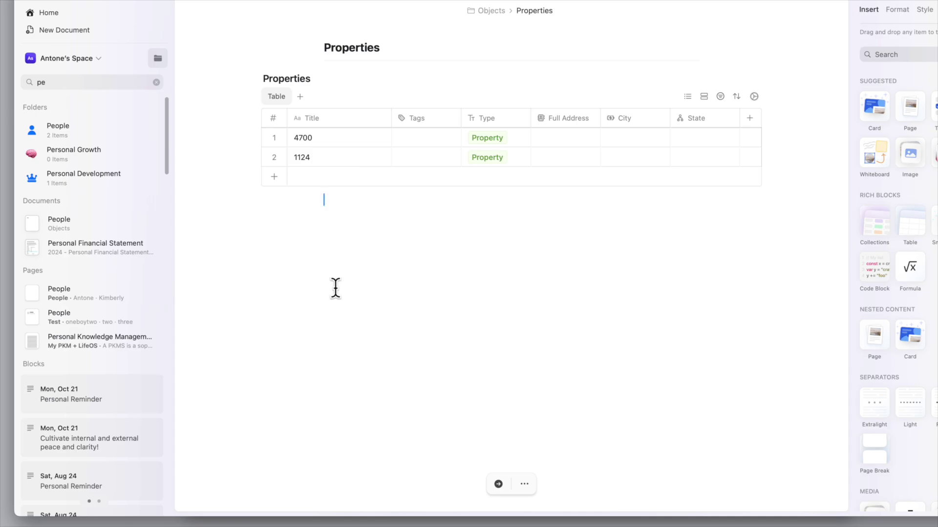
{"action": "left_click", "coordinate": [159, 61]}
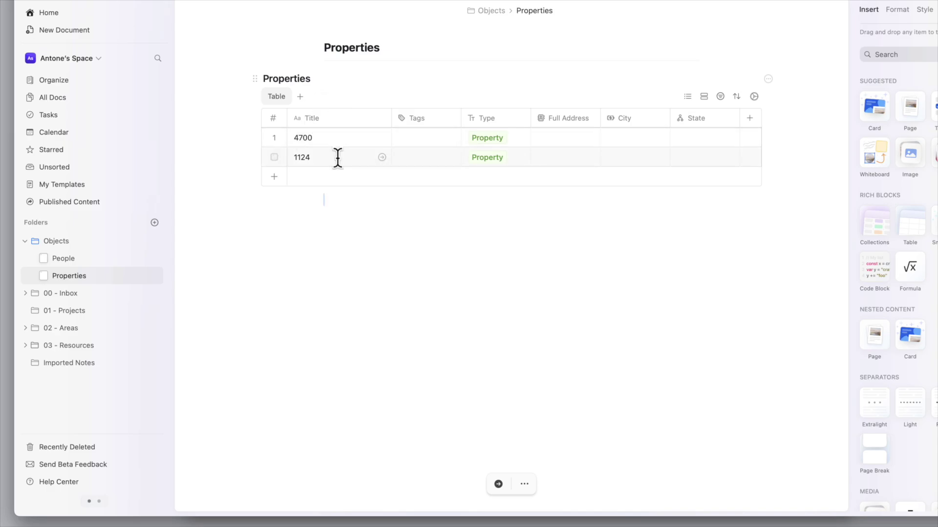
{"action": "mouse_move", "coordinate": [356, 184]}
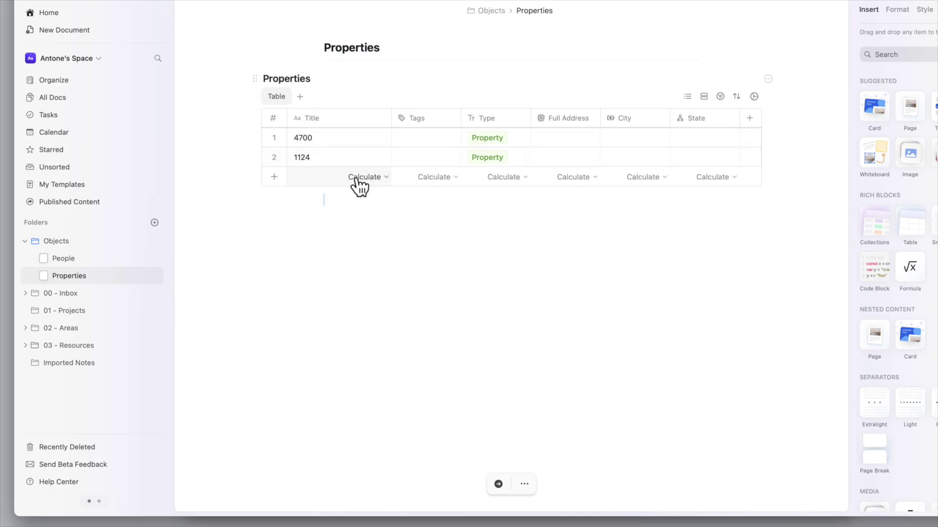
{"action": "left_click", "coordinate": [526, 175]}
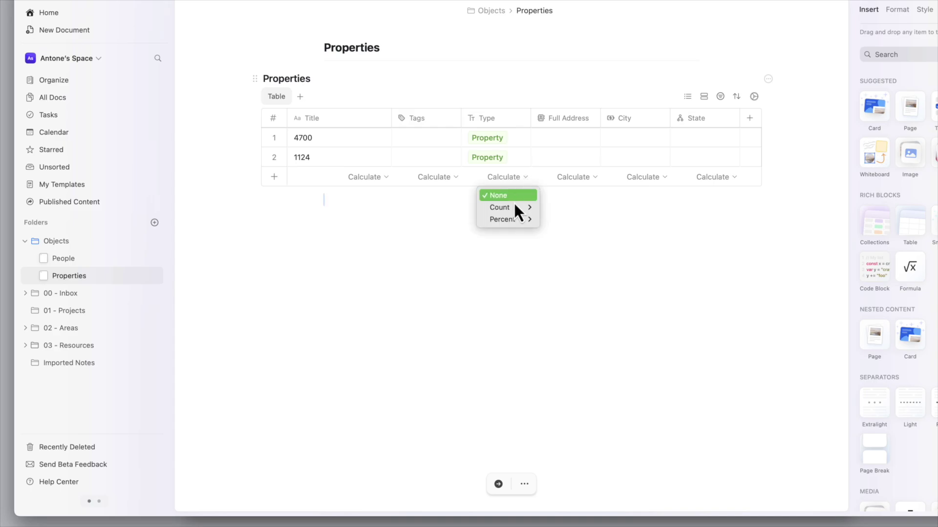
{"action": "mouse_move", "coordinate": [514, 206]}
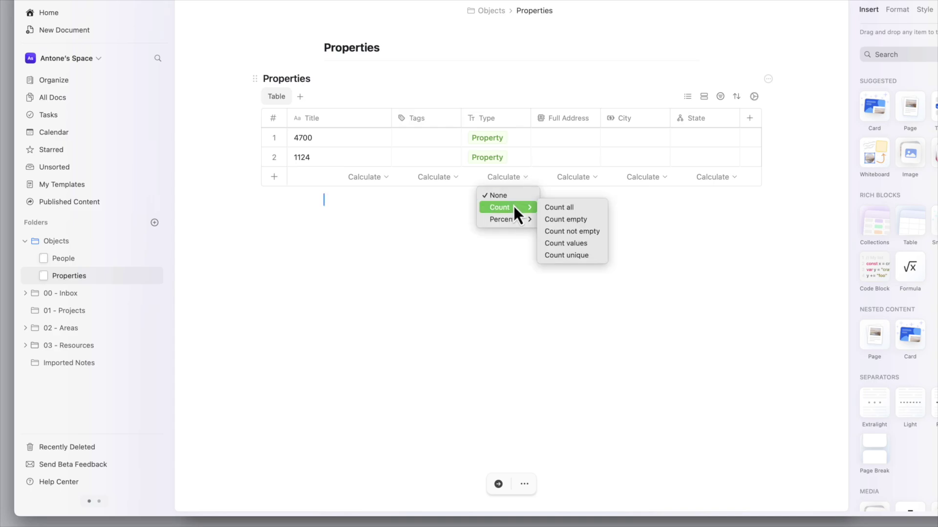
{"action": "left_click", "coordinate": [510, 247]}
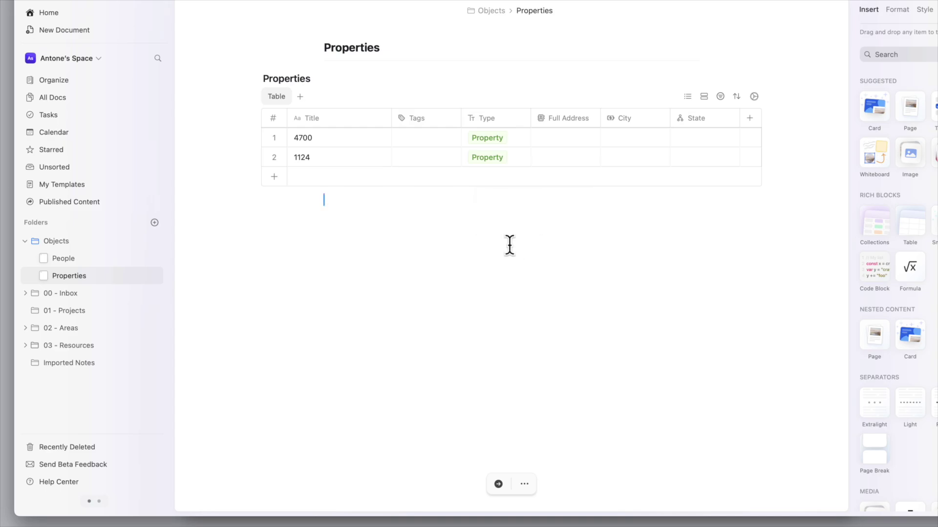
{"action": "mouse_move", "coordinate": [420, 181]}
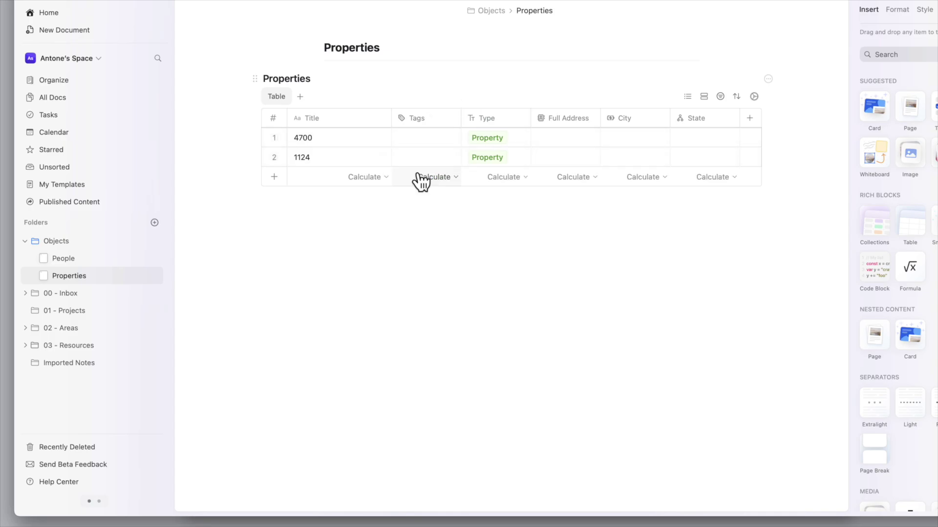